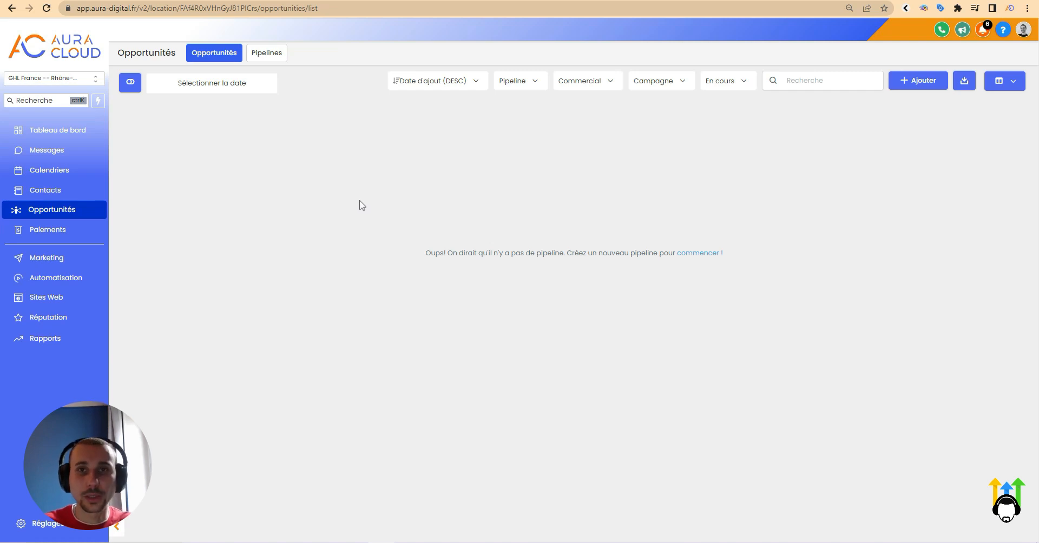
Start a new opportunity pipeline and name it "Pipeline Test"
left_click(269, 58)
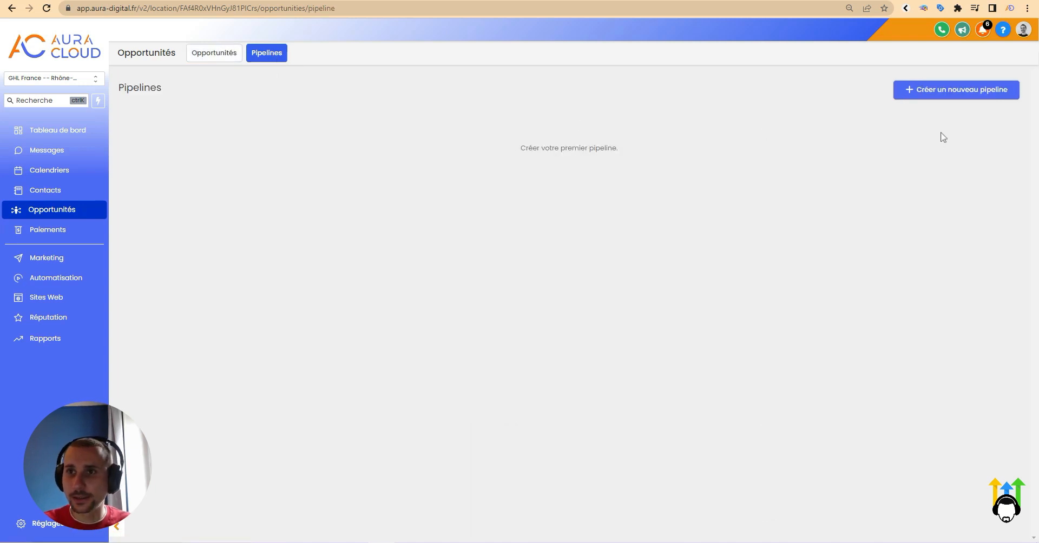
left_click(959, 91)
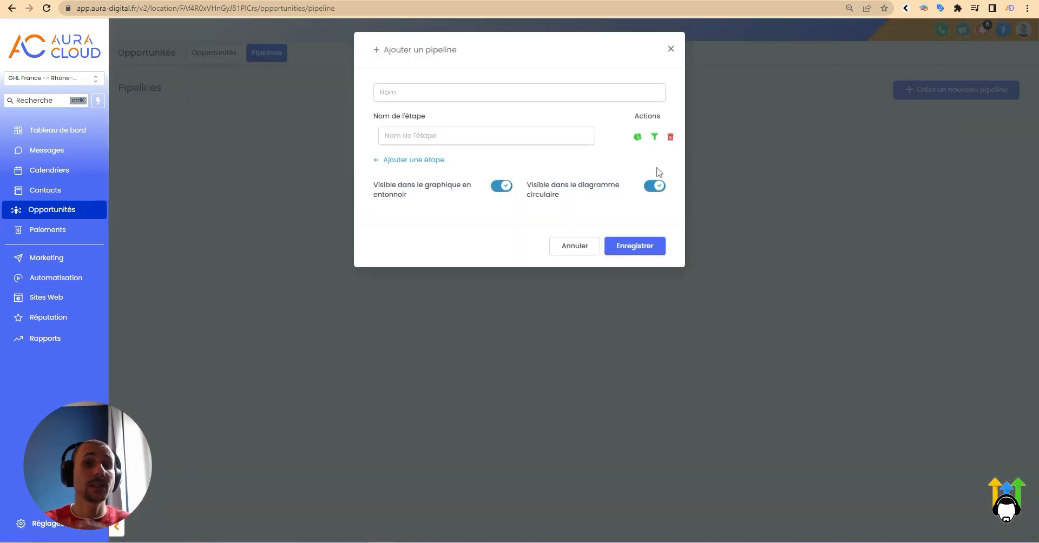
left_click(526, 98)
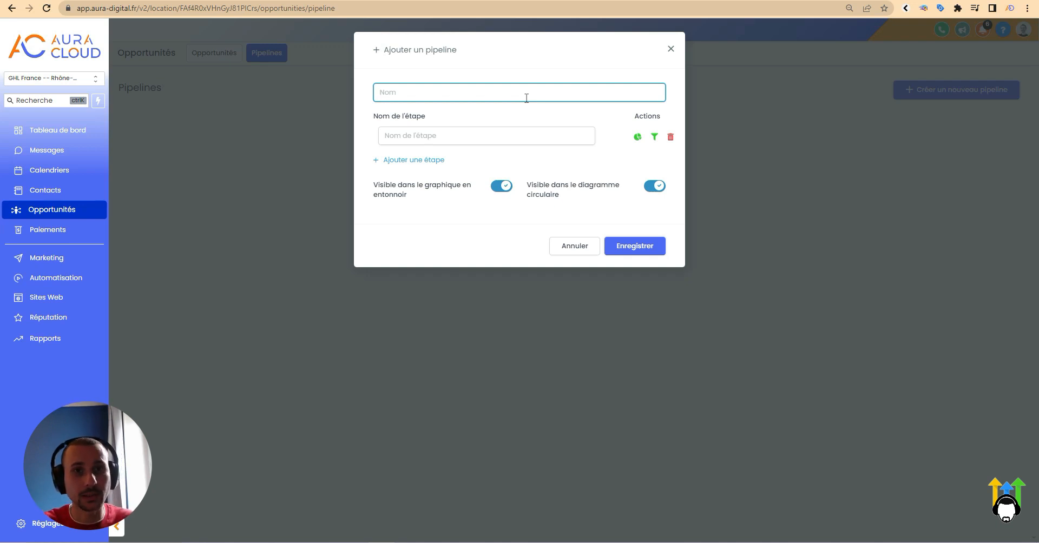
type("Pip")
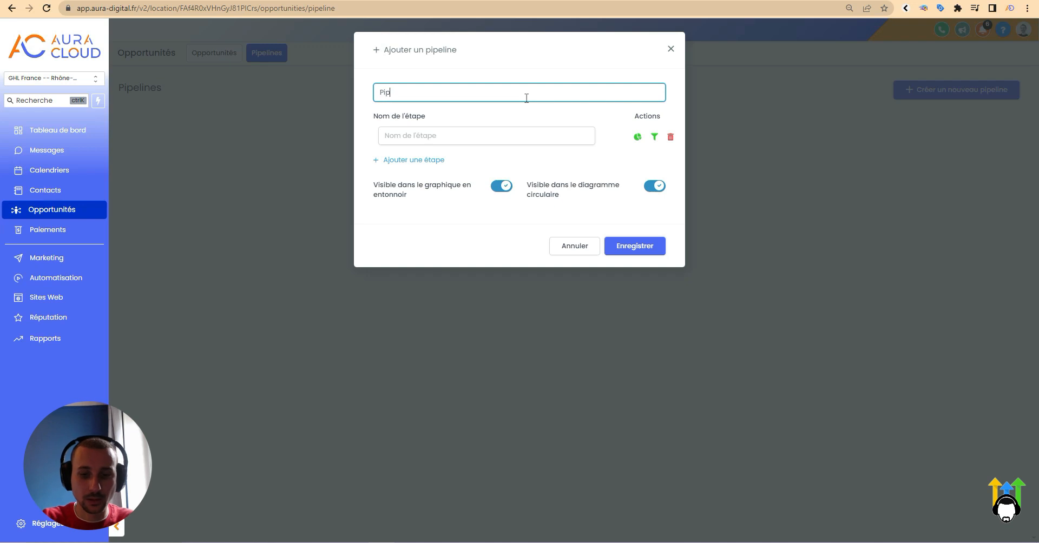
type("eline Test")
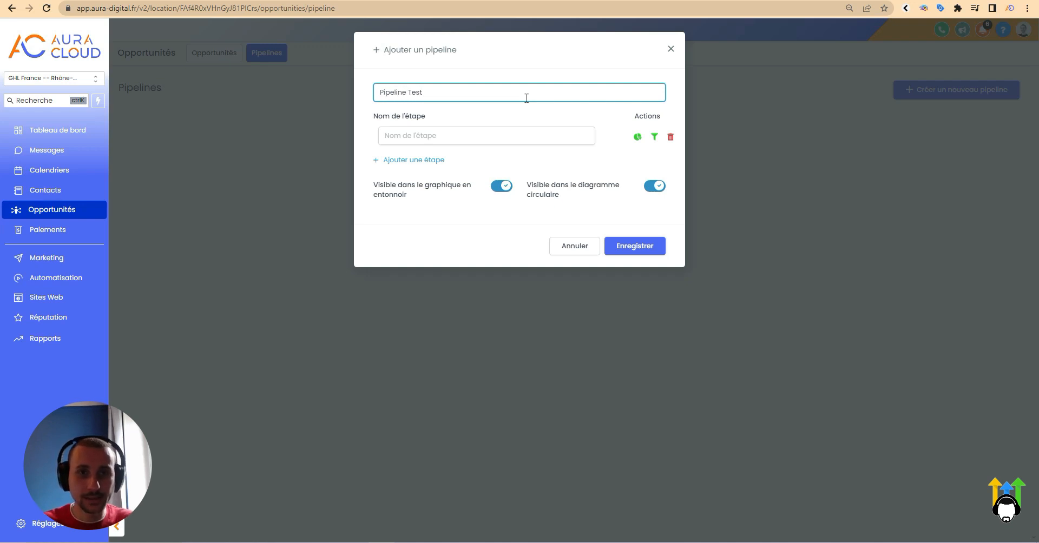
Name the pipeline's first stage "Prospect" and add a second stage "Prospect qualifié"
left_click(485, 140)
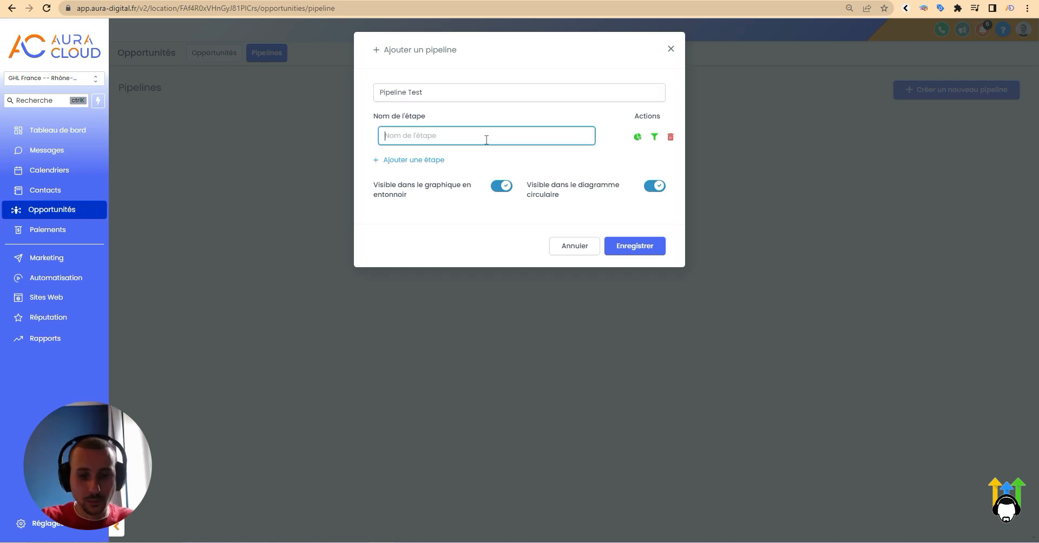
type("Prospect")
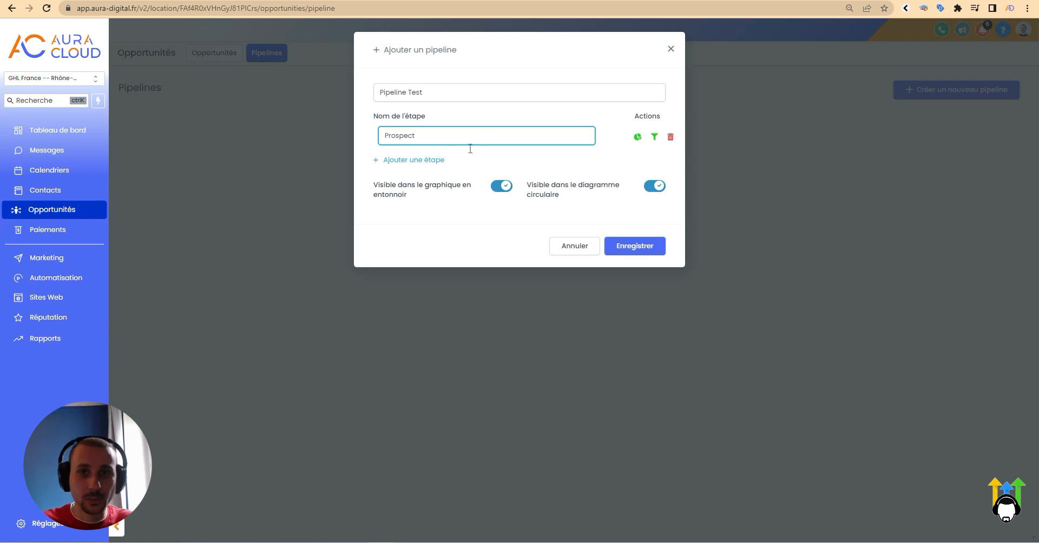
left_click(420, 160)
left_click(436, 161)
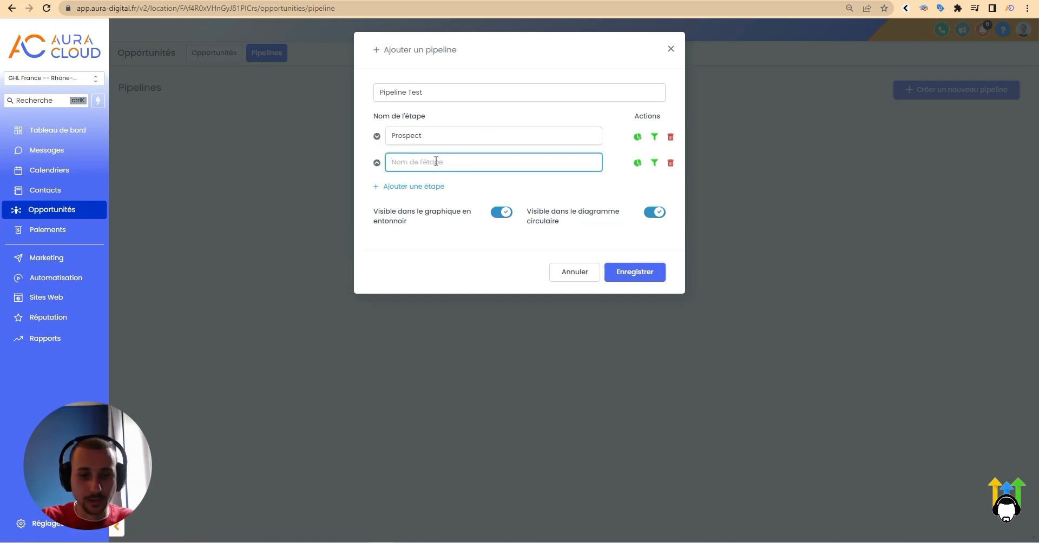
type("Prospect q")
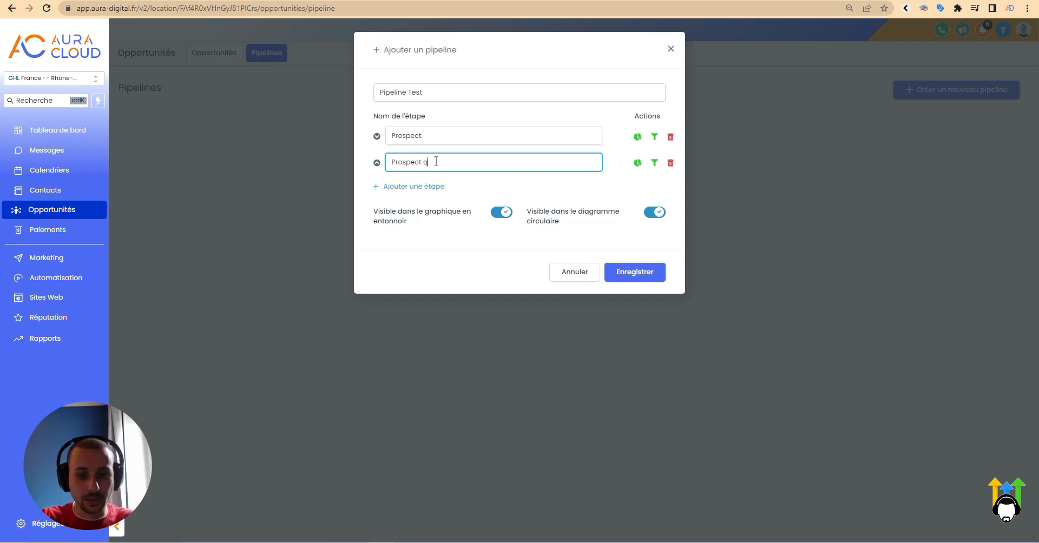
type("ualifié")
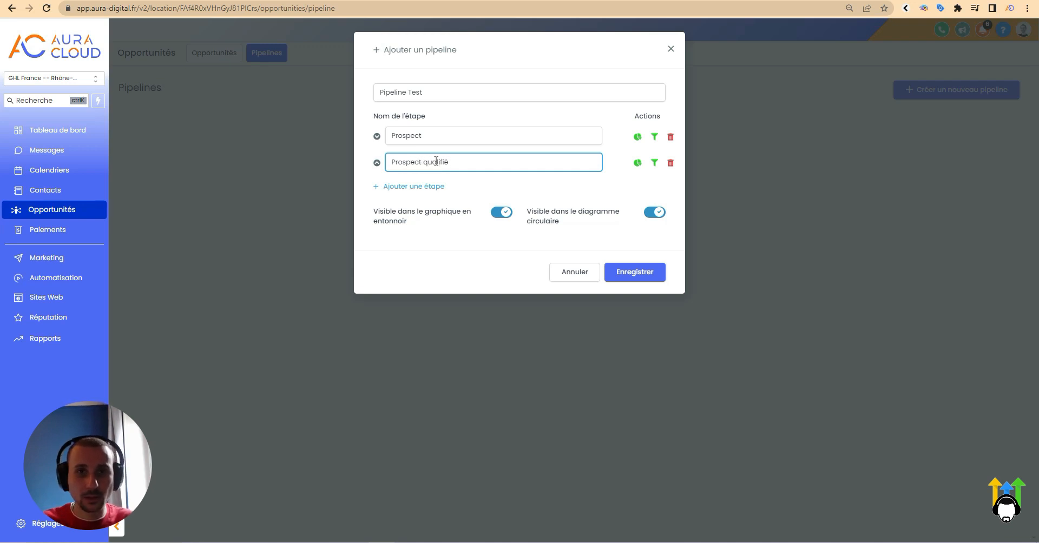
Add a third stage "Prospect intéressé" and a fourth stage "Demande de RDV" to the pipeline
left_click(419, 187)
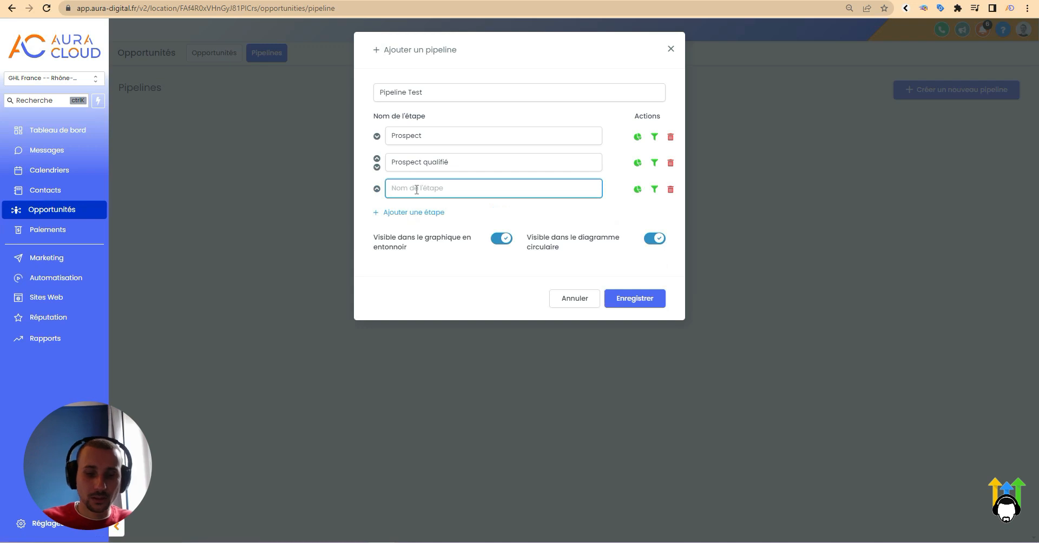
type("Prospect")
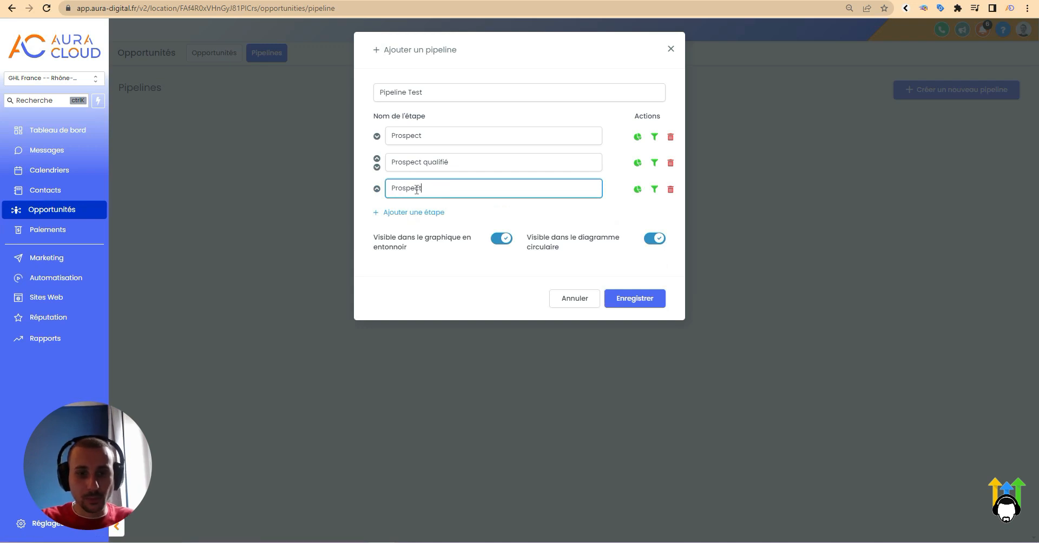
type(" intéressé")
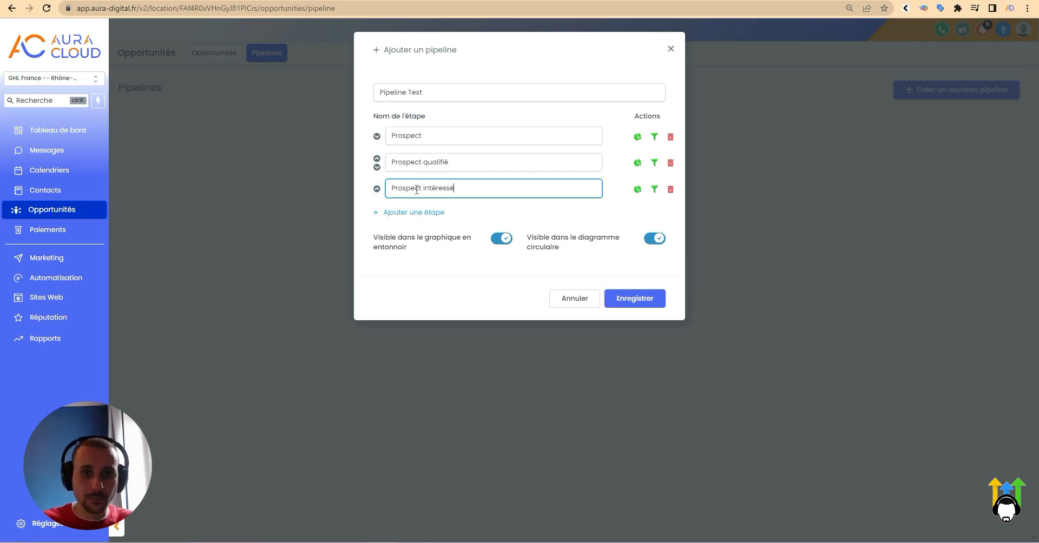
left_click(430, 214)
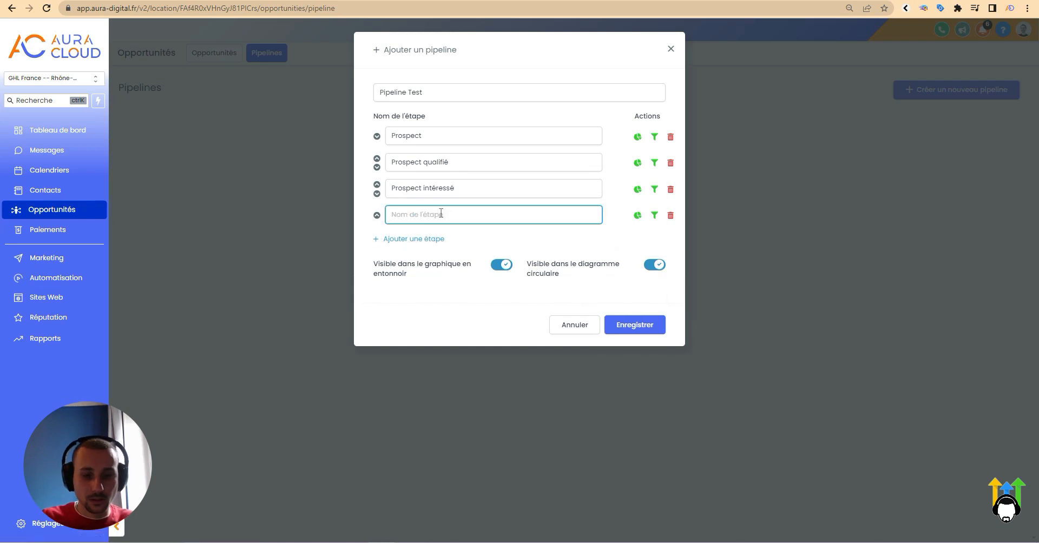
type("Demade")
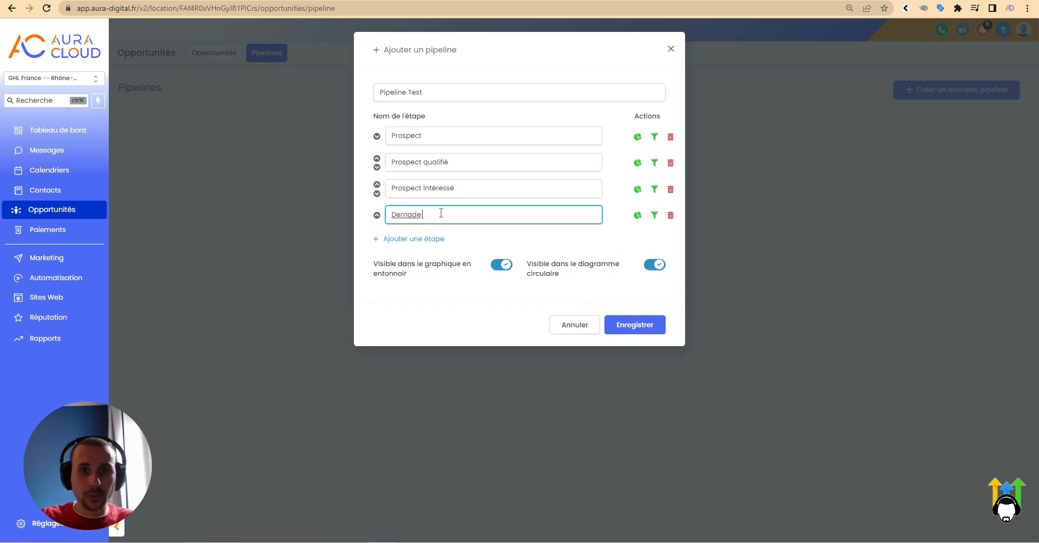
key("BackSpace")
key("BackSpace")
type("nde de RDV")
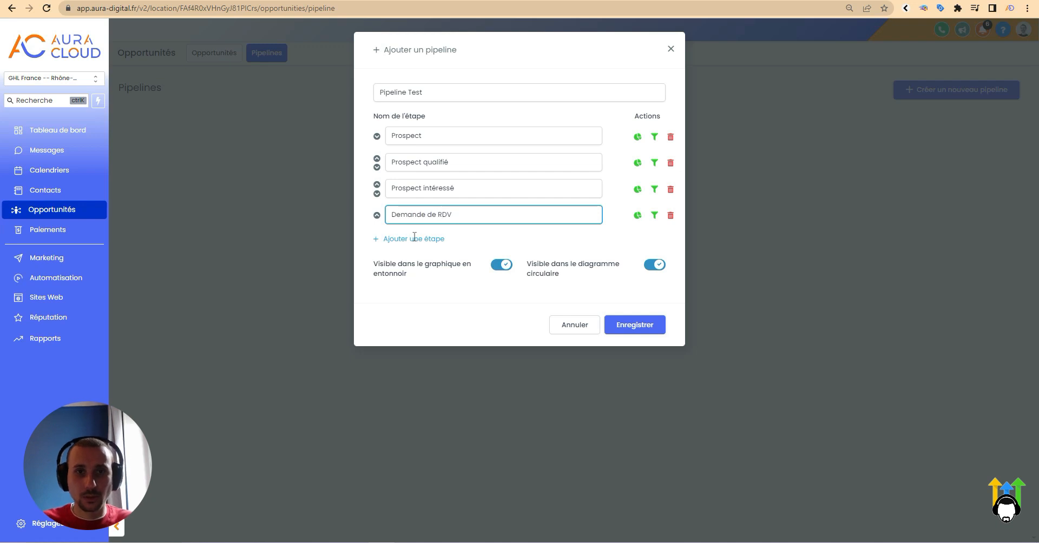
Add the final stages "Offre envoyée" and "A relancer", and save the pipeline
left_click(414, 239)
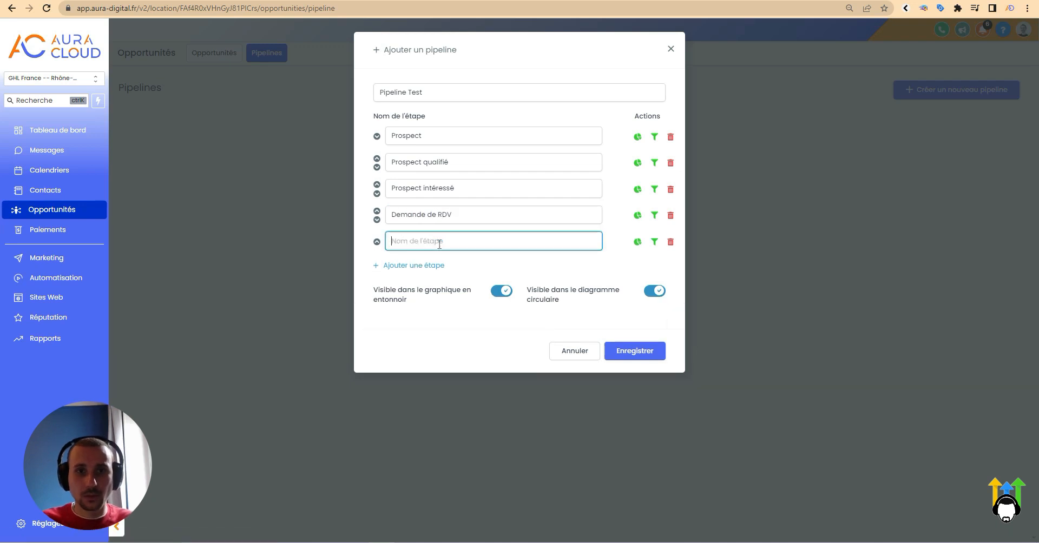
type("Of")
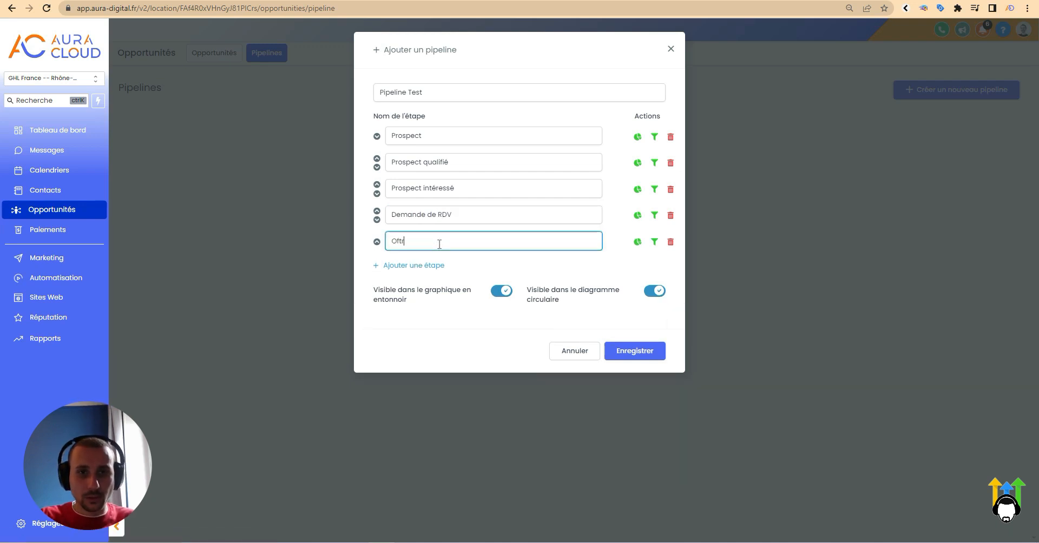
type("fre envoyée")
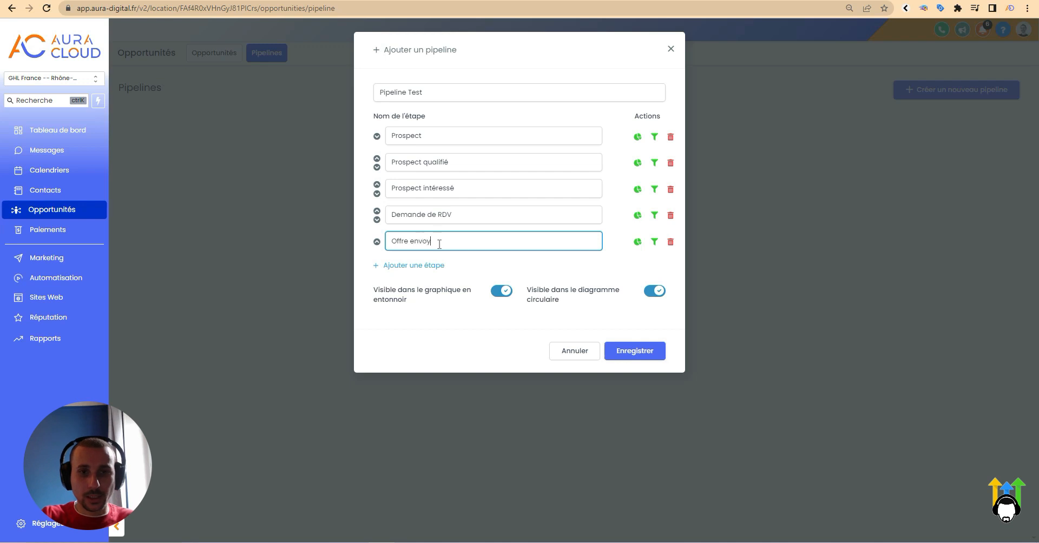
left_click(408, 265)
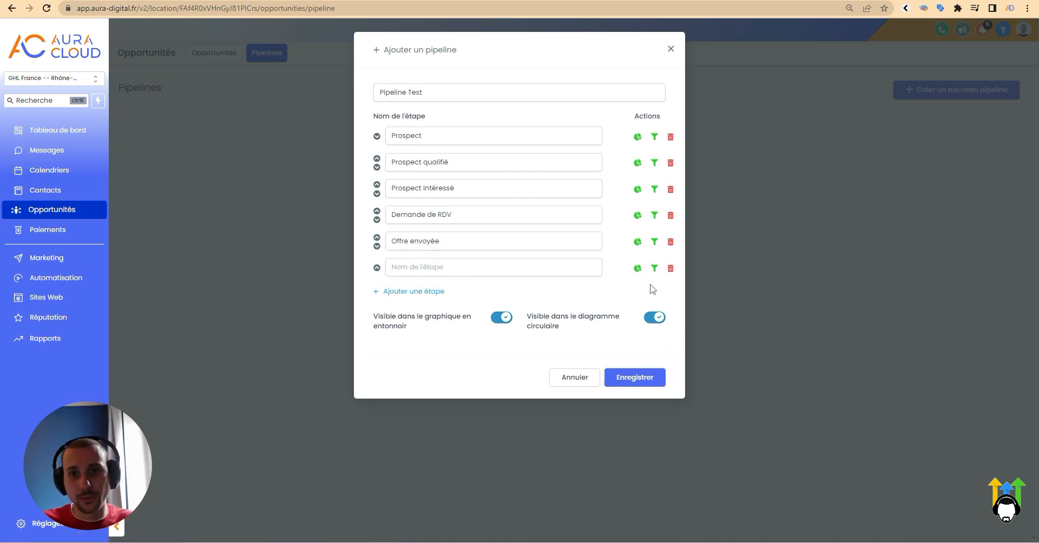
left_click(517, 267)
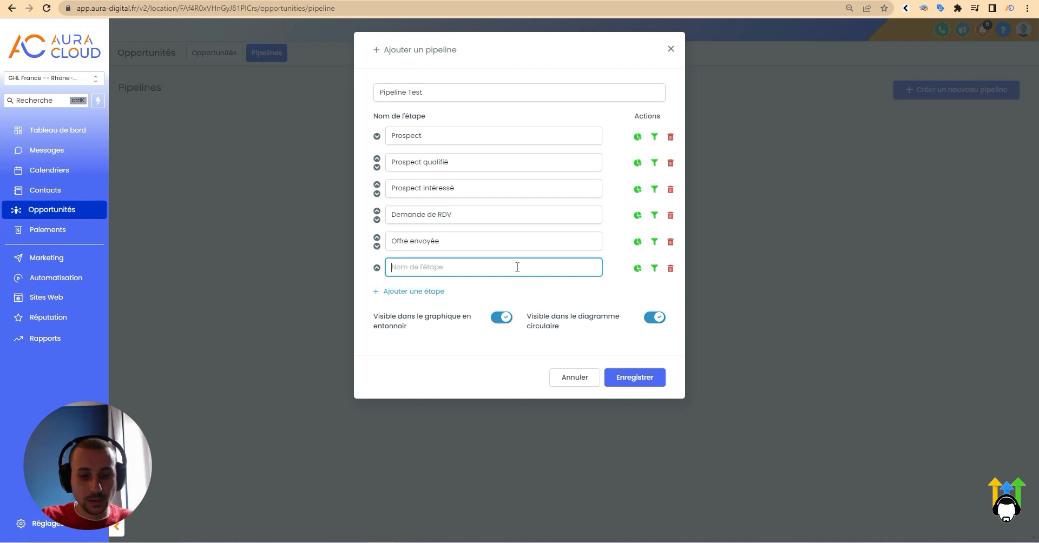
type("A relancer")
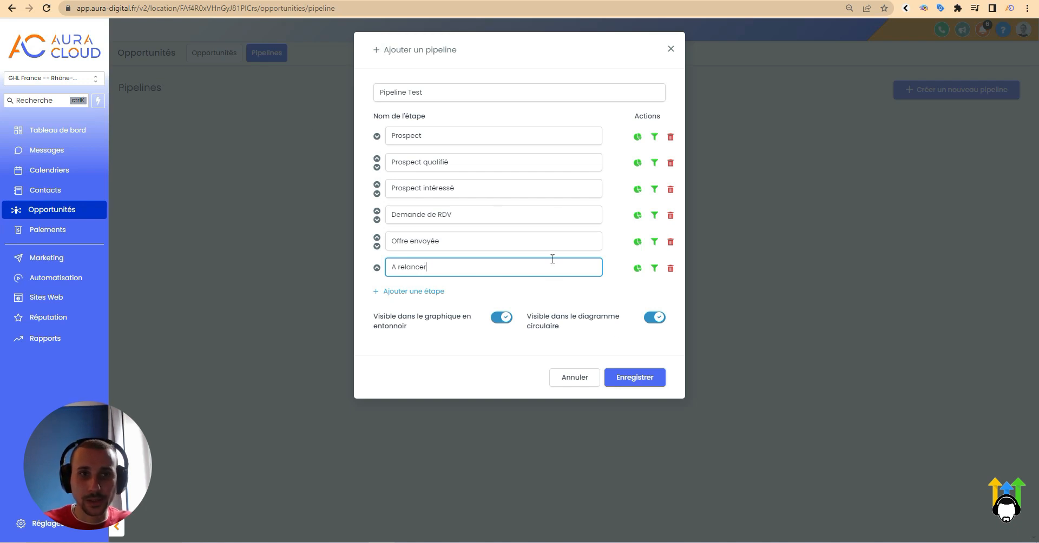
left_click(638, 380)
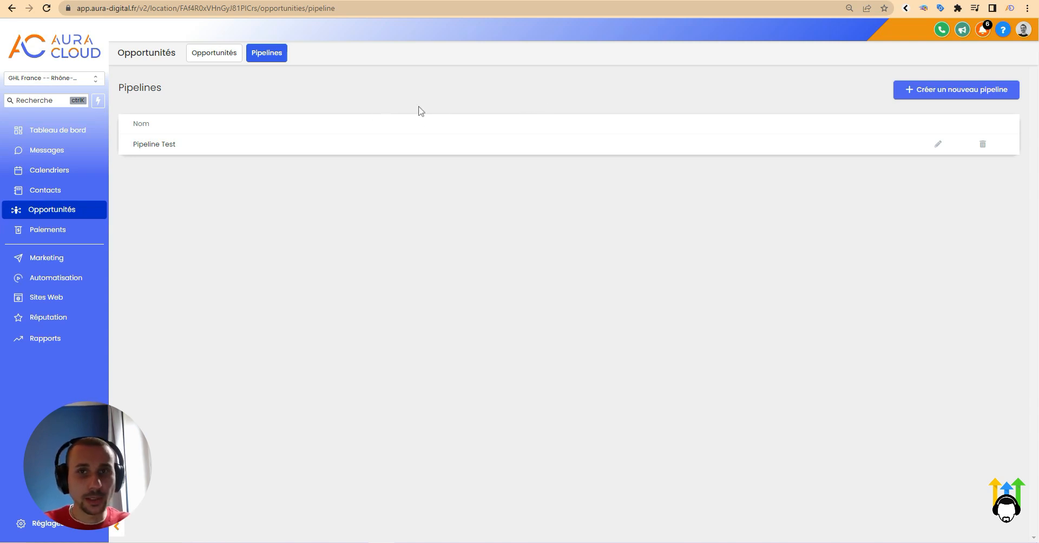
Start a new opportunity and fill its contact information from the existing test contact
left_click(210, 53)
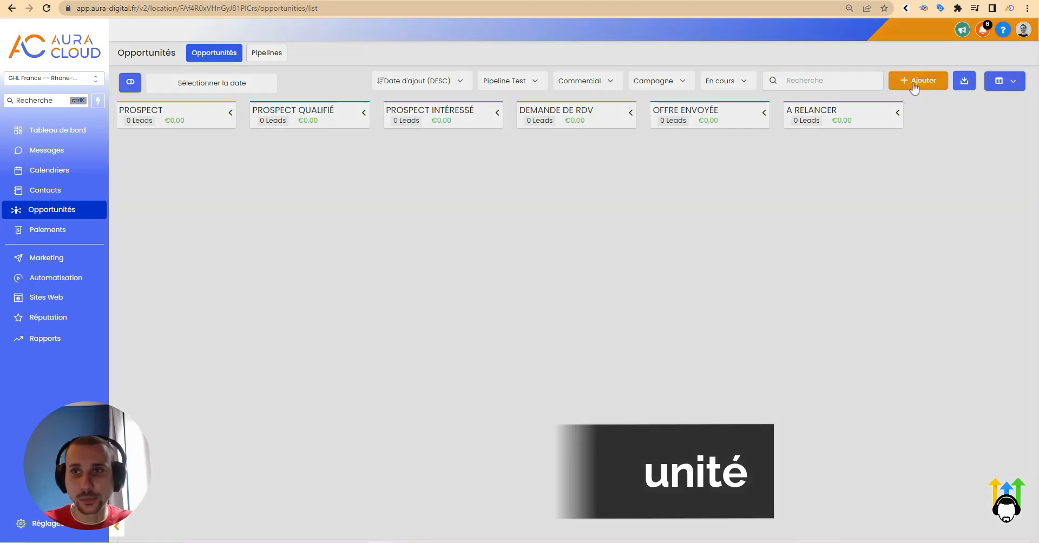
left_click(913, 85)
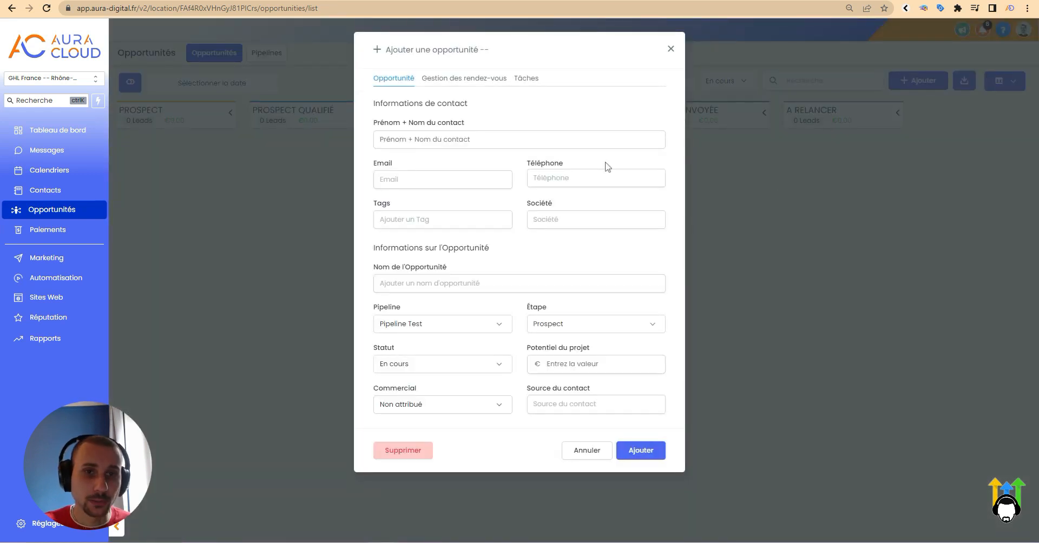
left_click(505, 139)
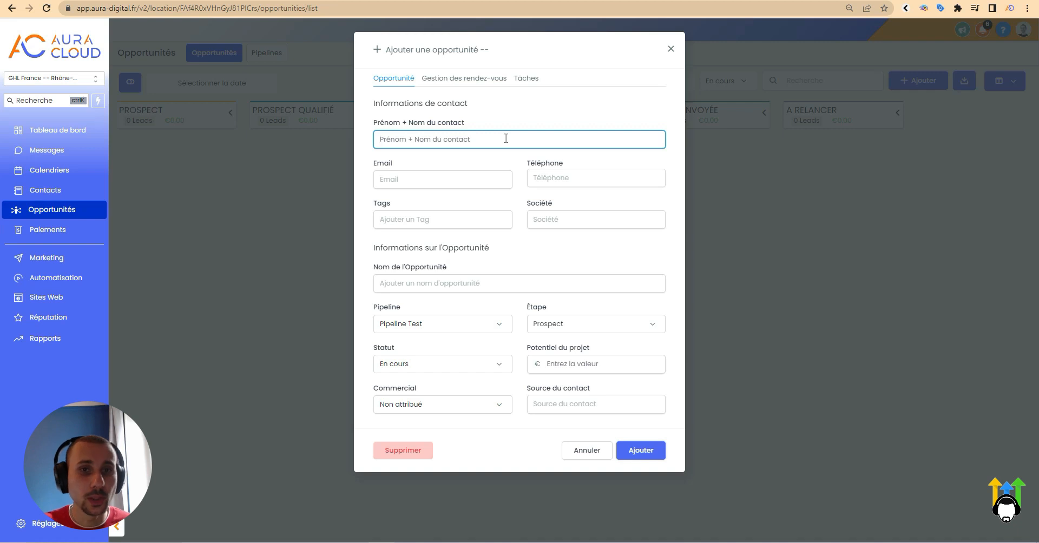
type("test")
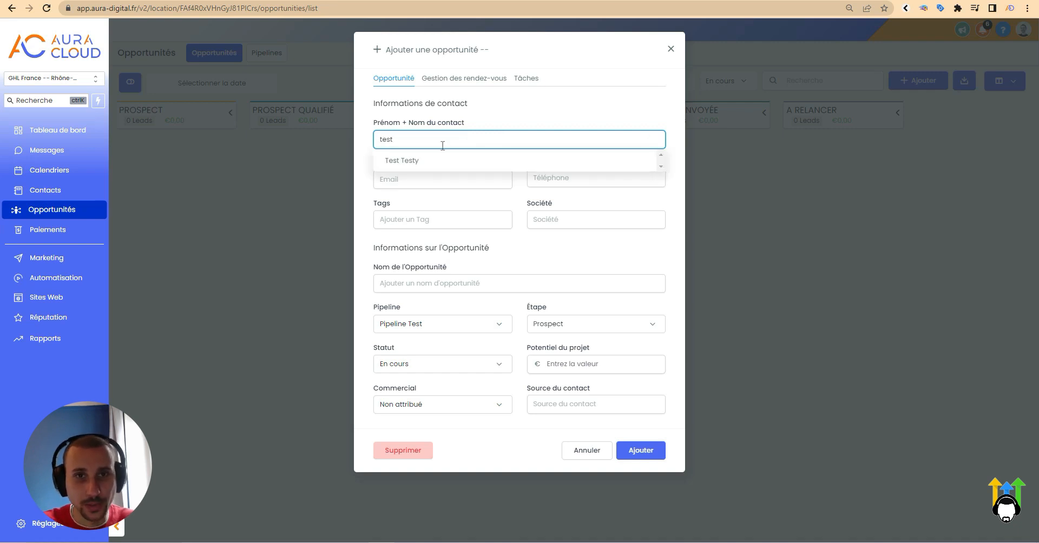
left_click(415, 160)
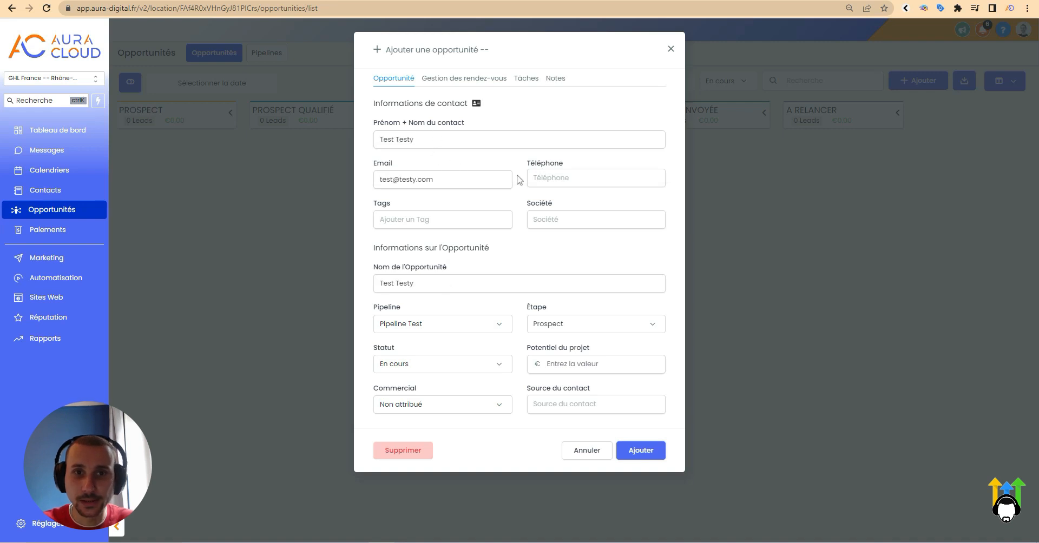
Examine the new opportunity's name and the available choices for its pipeline, stage and status
left_click_drag(418, 282, 376, 281)
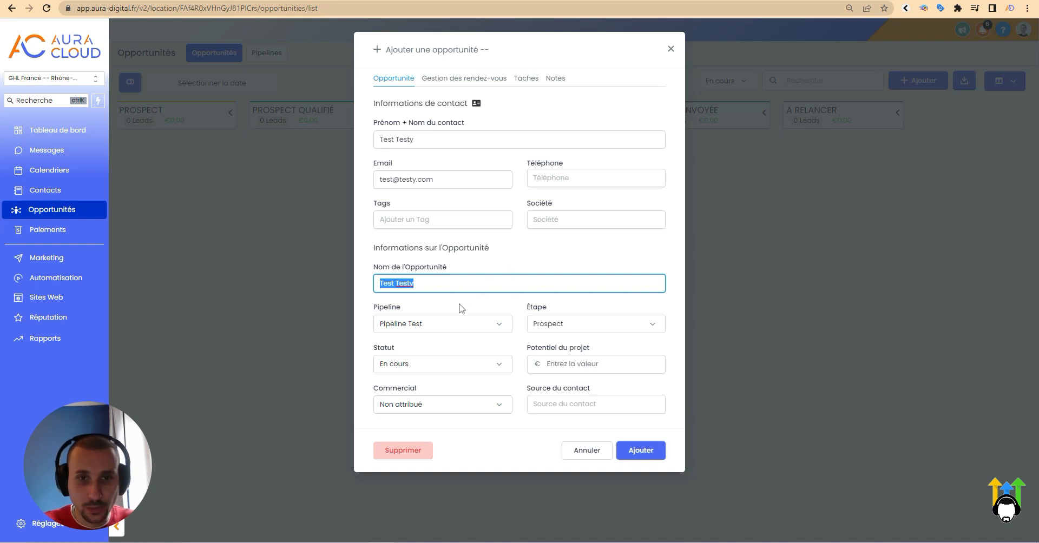
left_click(490, 325)
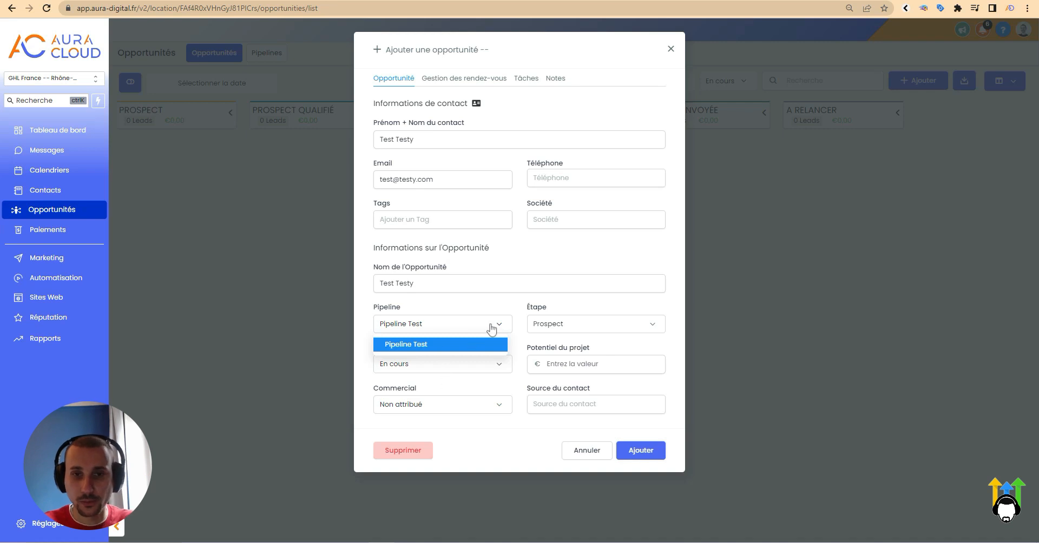
left_click(491, 327)
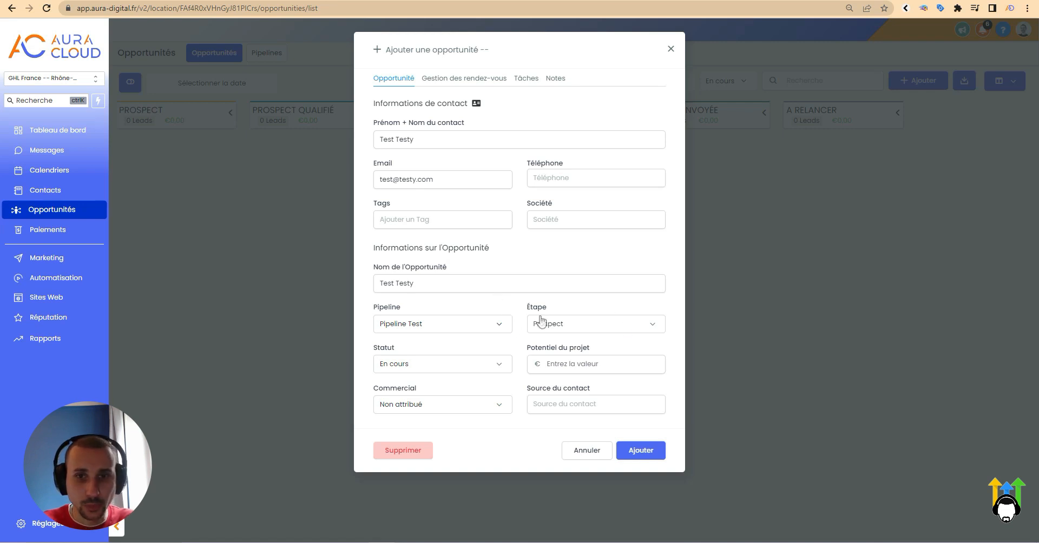
left_click(616, 325)
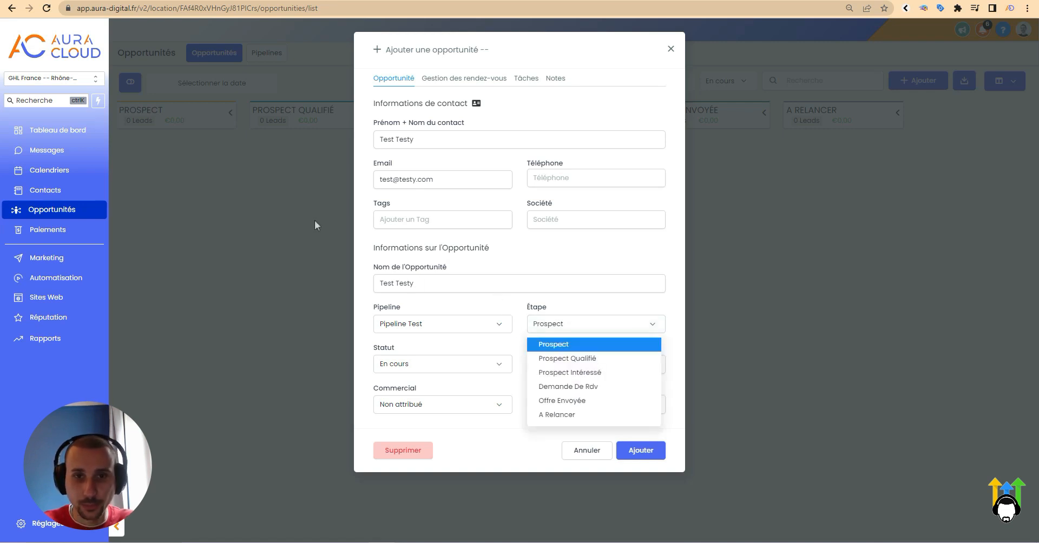
left_click(589, 326)
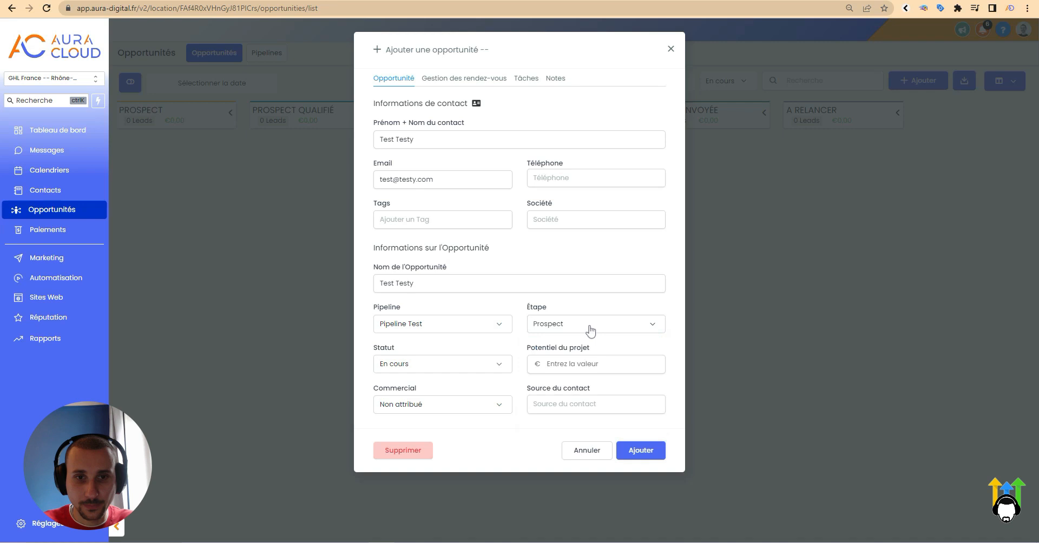
left_click(494, 366)
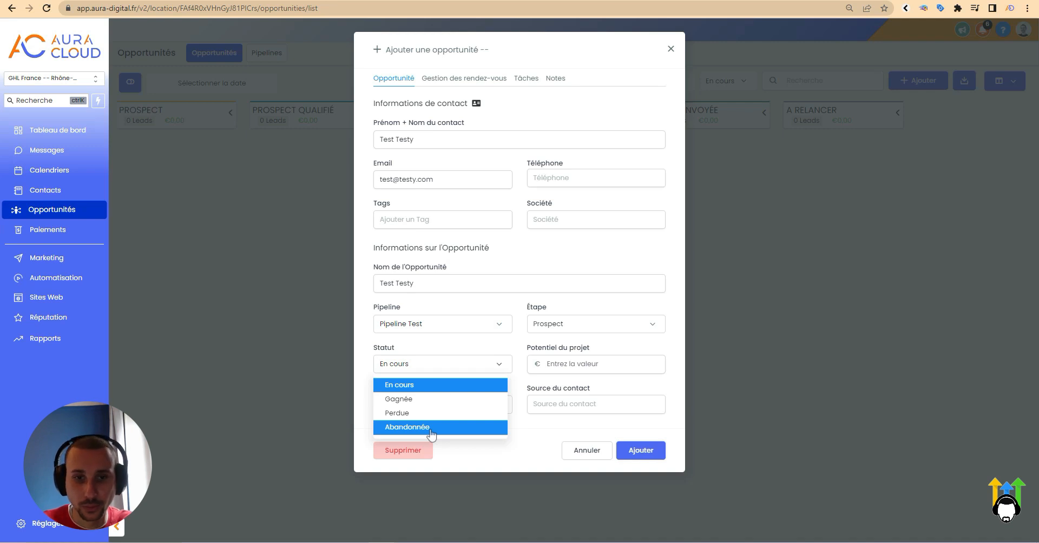
left_click(496, 366)
Set the new opportunity's project potential to 500 € and assign the first listed sales representative to it
left_click(536, 358)
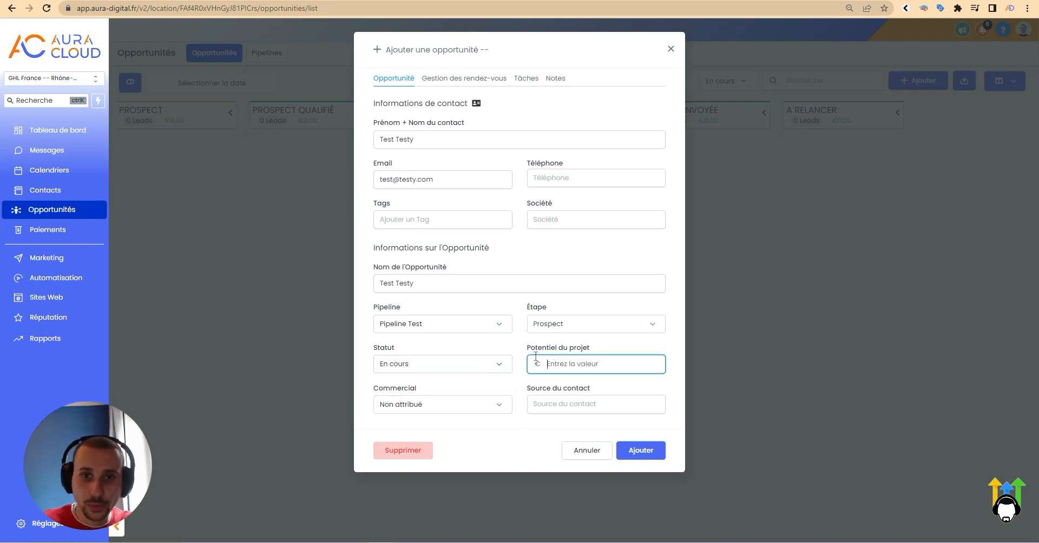
type("500")
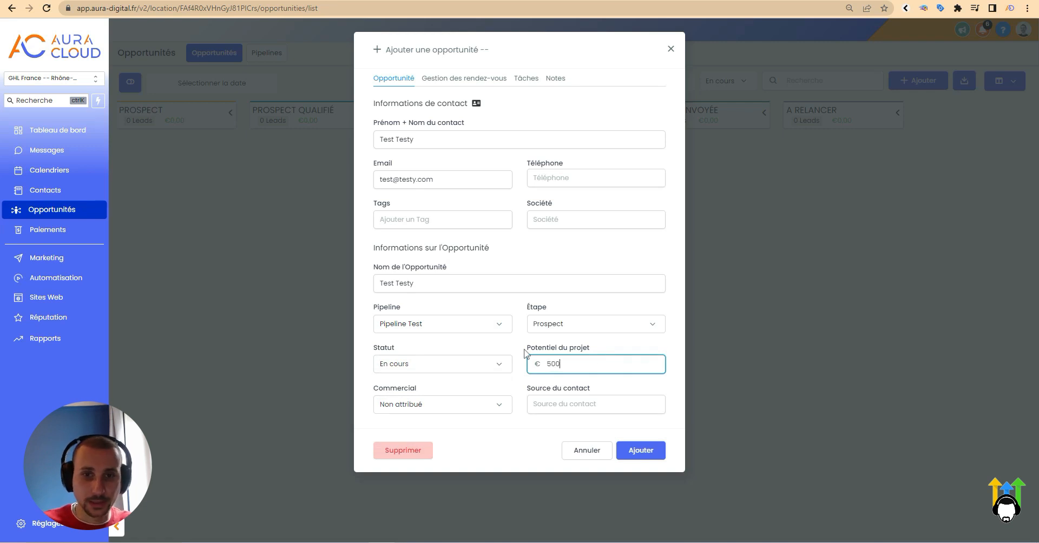
left_click(525, 348)
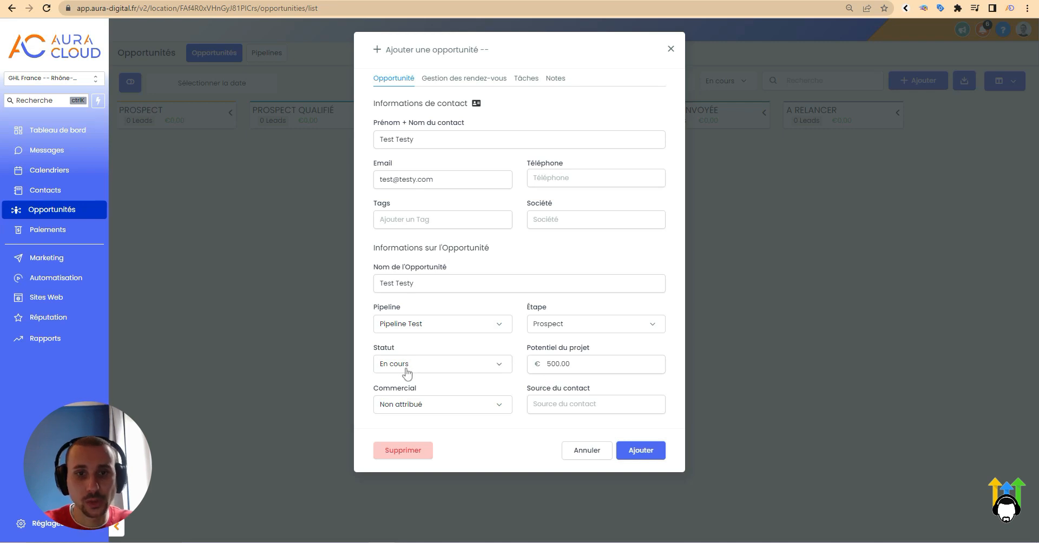
left_click(487, 405)
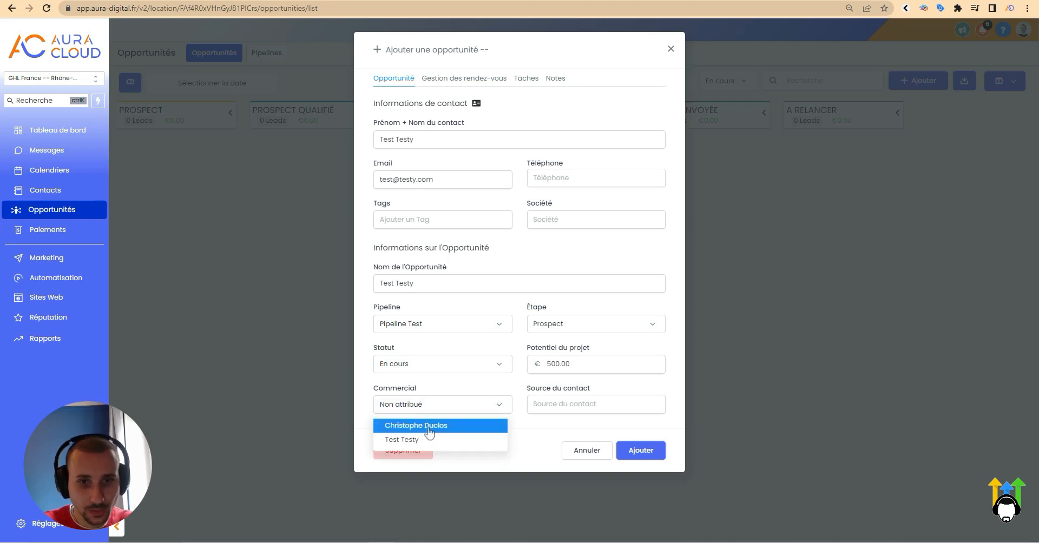
left_click(406, 425)
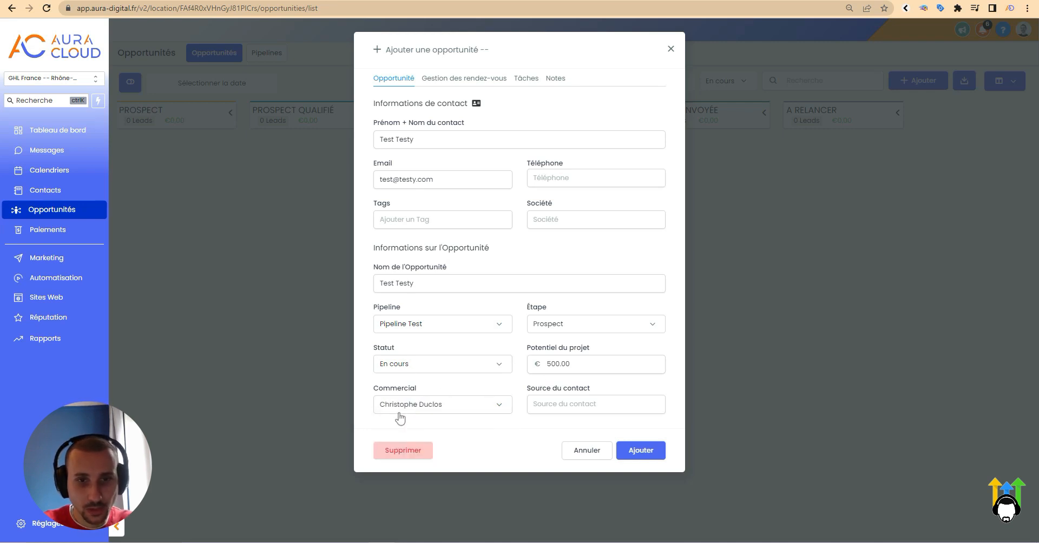
Enter "Site internet" as the contact source and add the opportunity to the Prospect stage of Pipeline Test
left_click(555, 403)
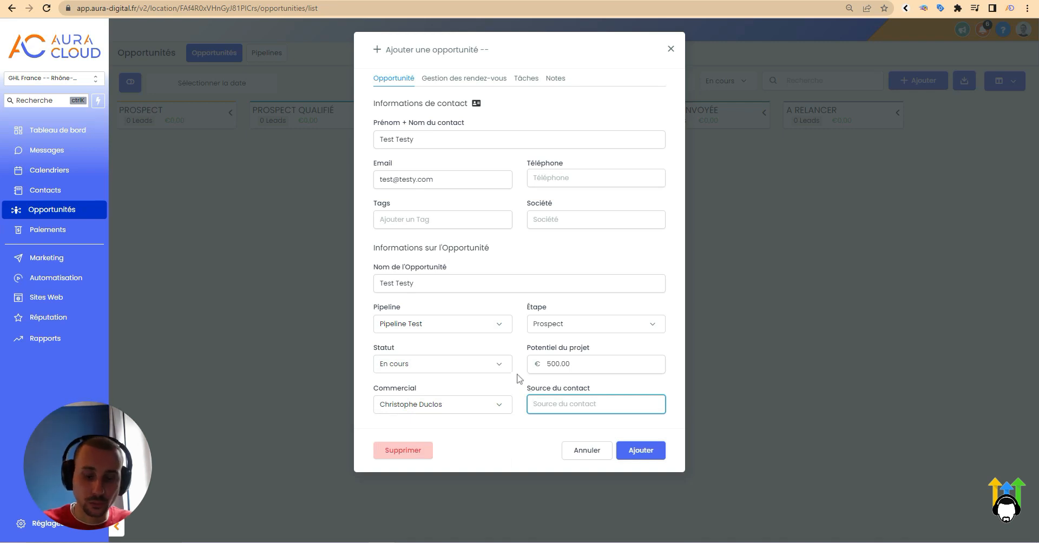
type("Site ")
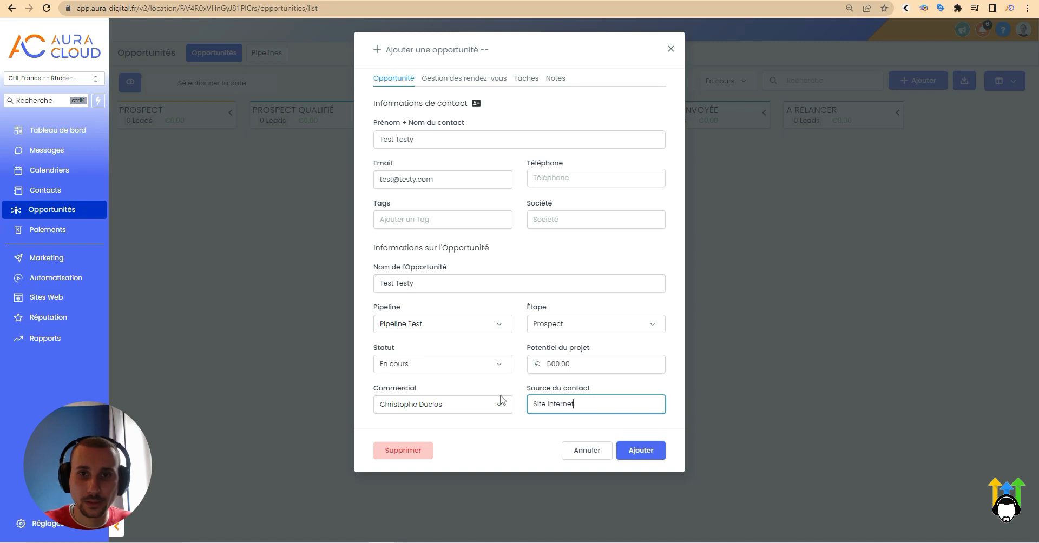
type("internet")
left_click(564, 438)
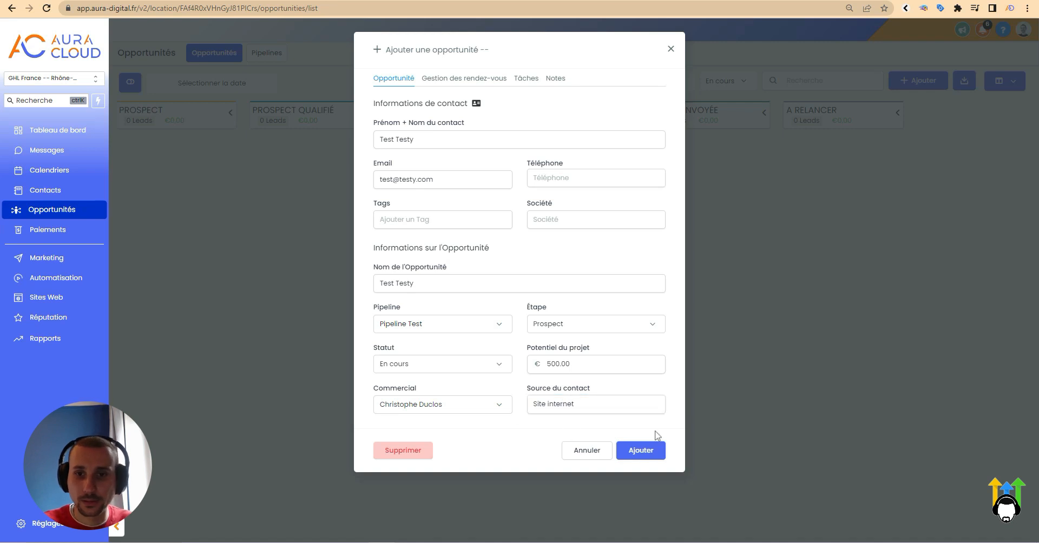
left_click(643, 456)
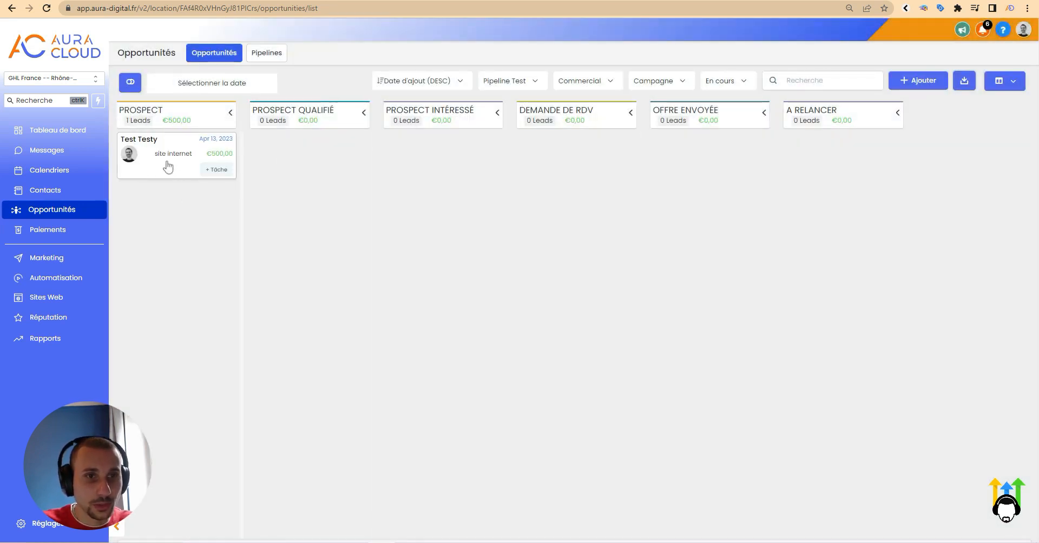
left_click_drag(168, 166, 185, 181)
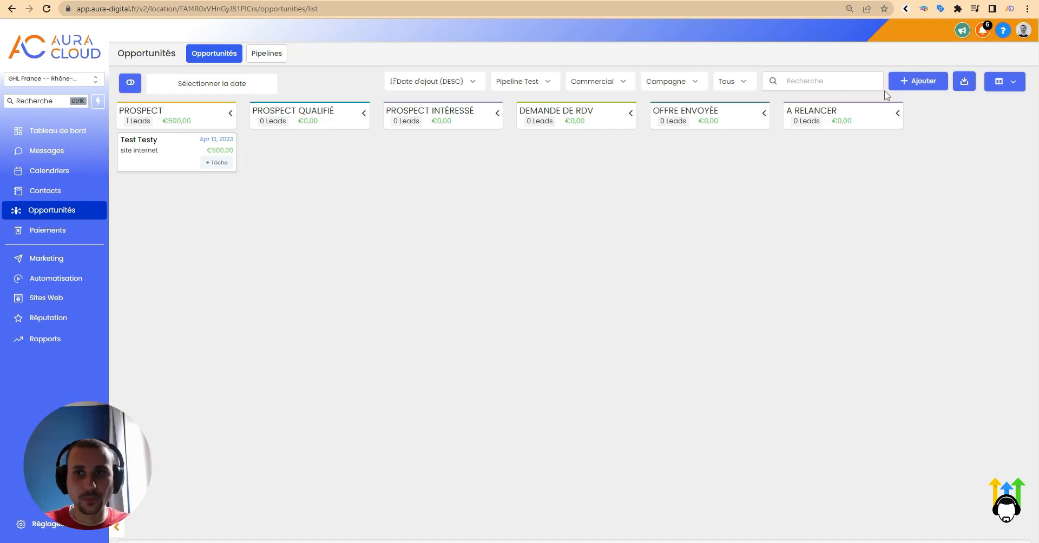
Start a second opportunity and fill its contact information from the existing contact belonging to Société TEST
left_click(925, 81)
left_click(475, 141)
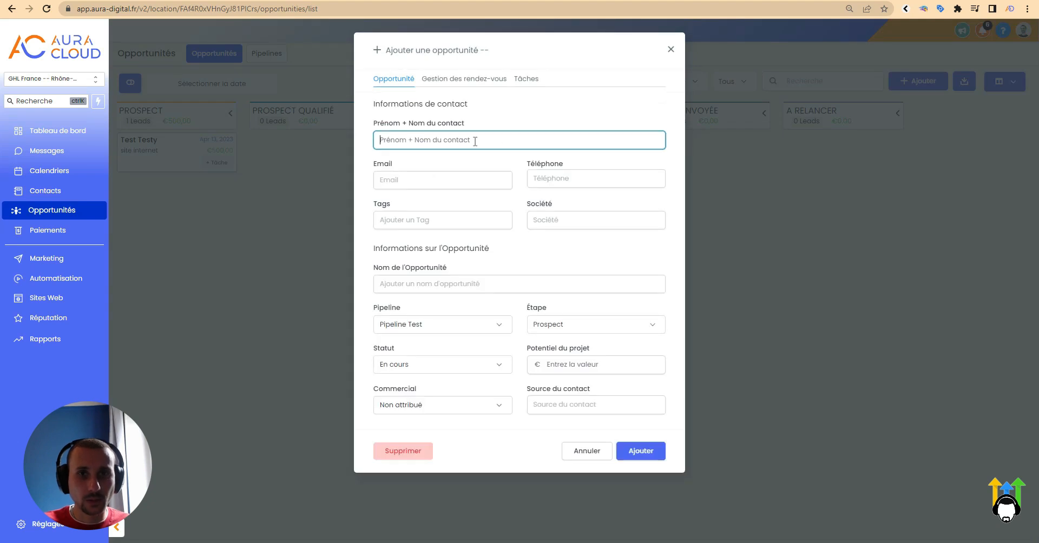
type("jac")
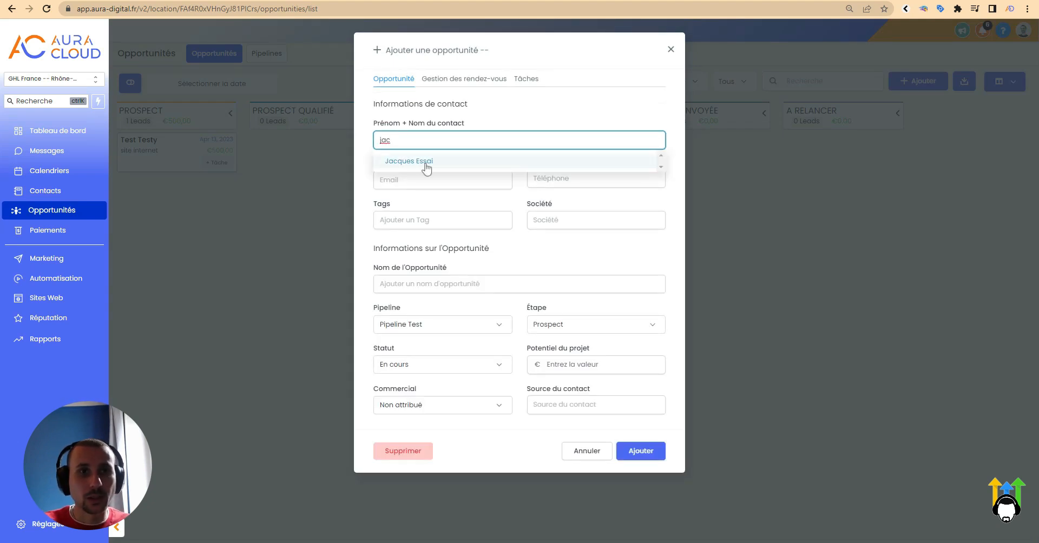
left_click(426, 162)
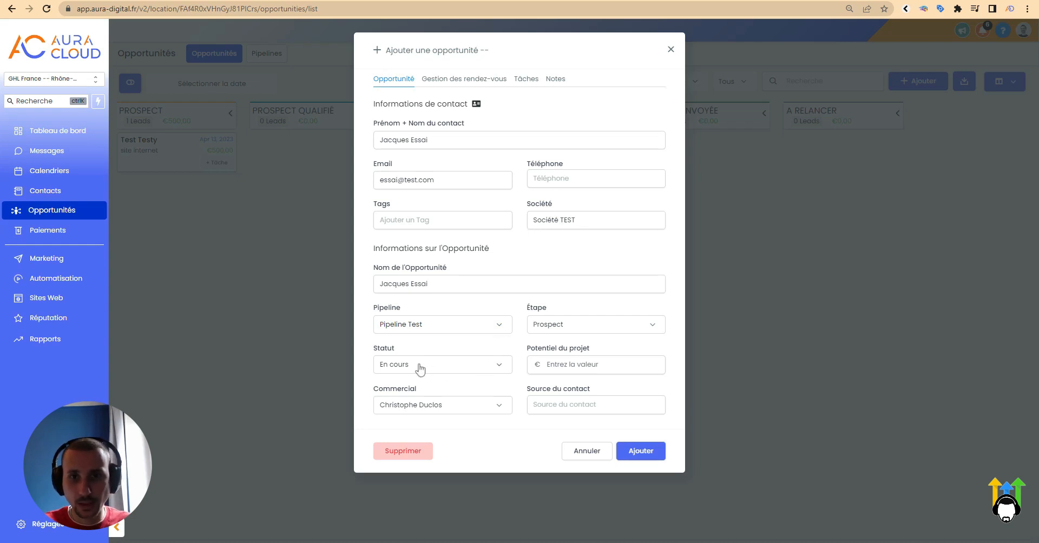
Set the second opportunity's project potential to 800 € and add it to the pipeline
left_click(558, 368)
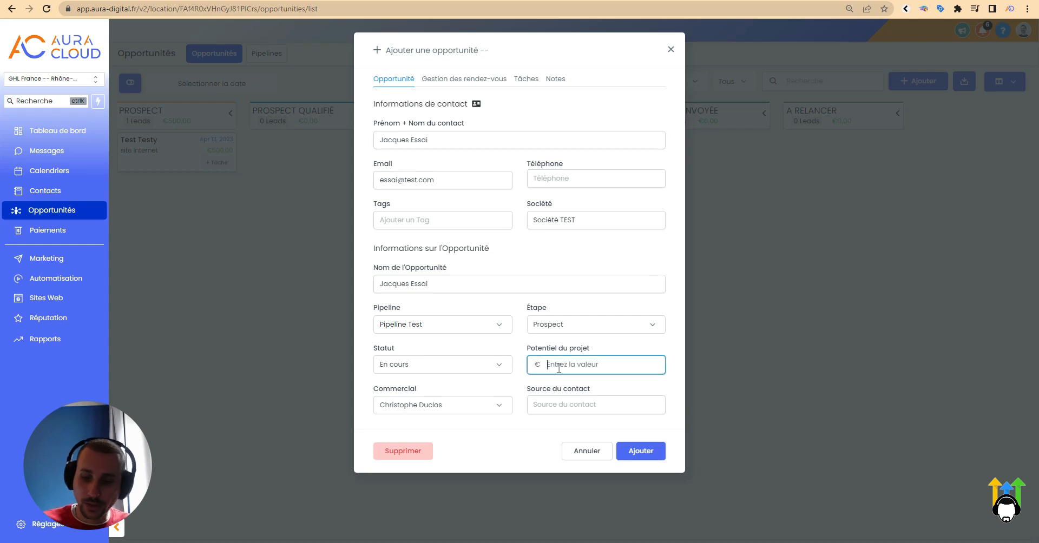
type("800")
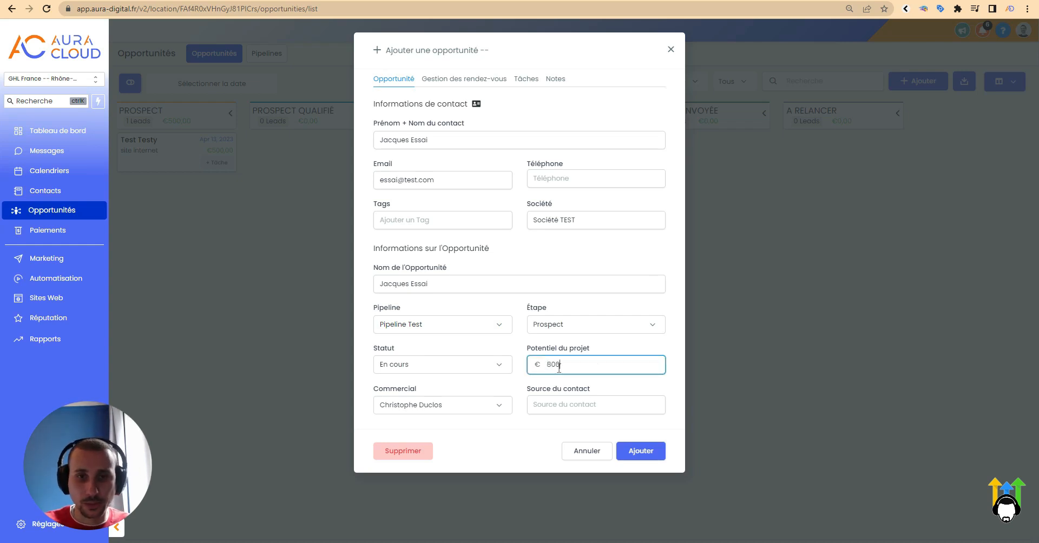
left_click(484, 430)
left_click(641, 451)
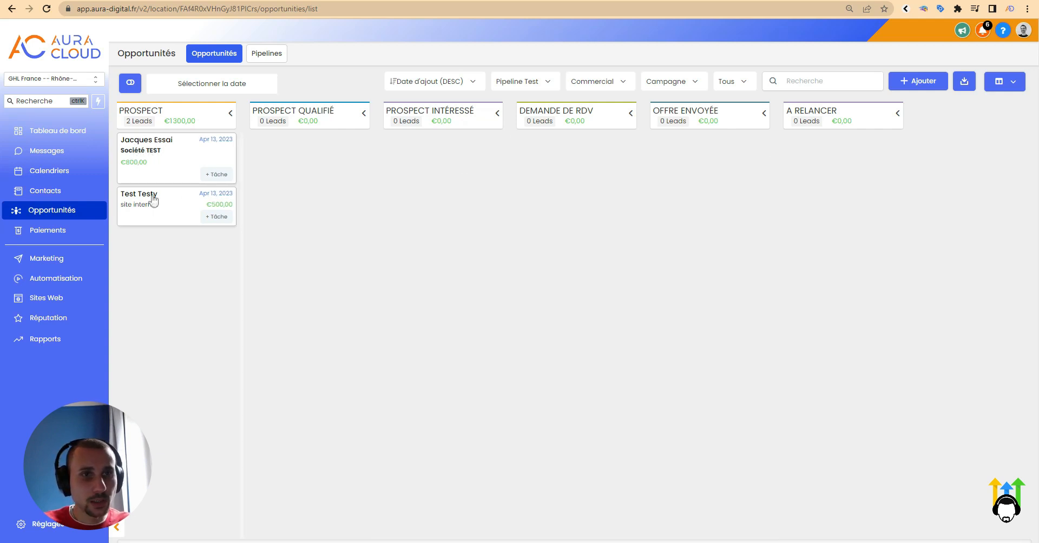
Turn off the "Société" and "Masquer Attribué à" options in the additional information for the opportunity cards
left_click(1005, 82)
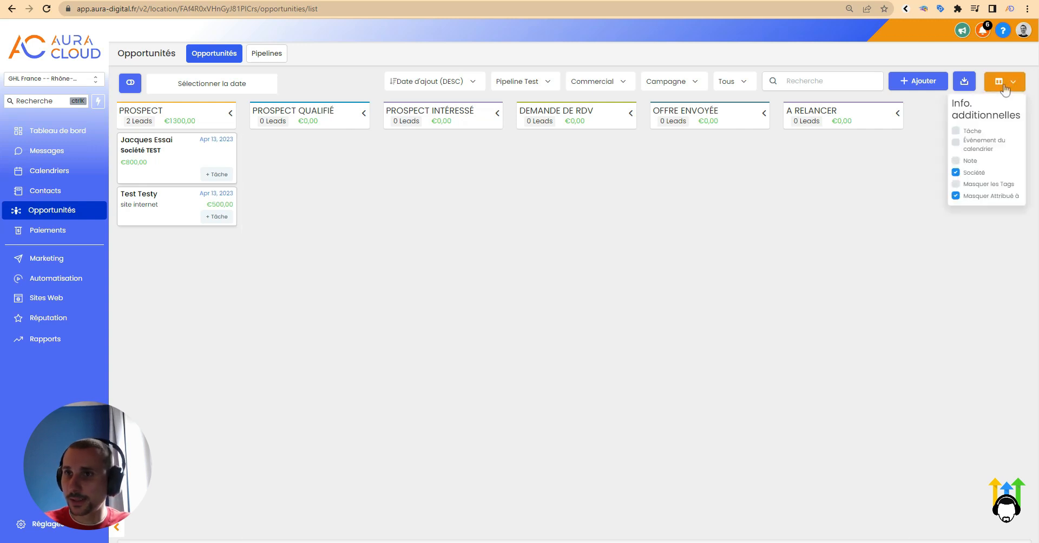
left_click(955, 173)
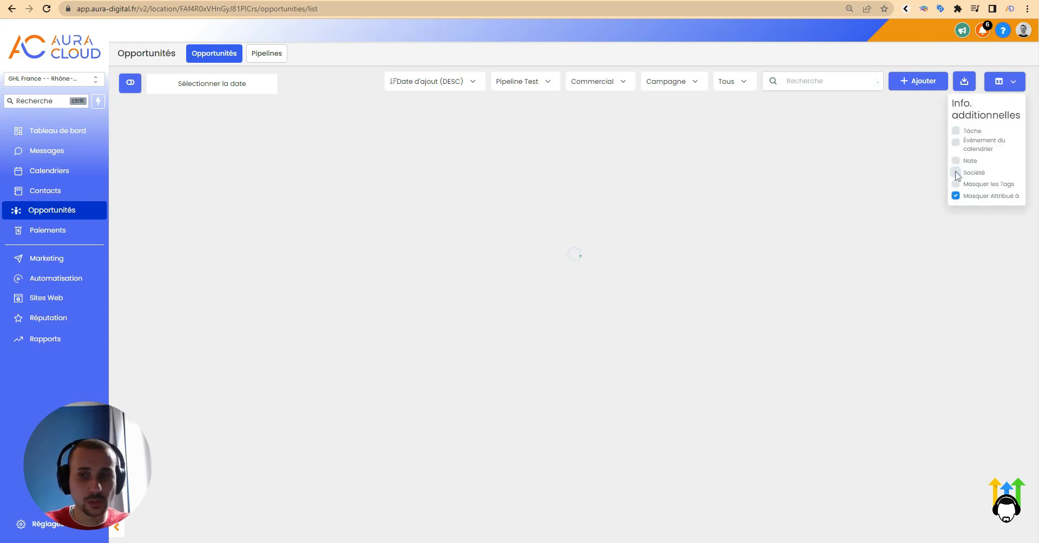
left_click(955, 197)
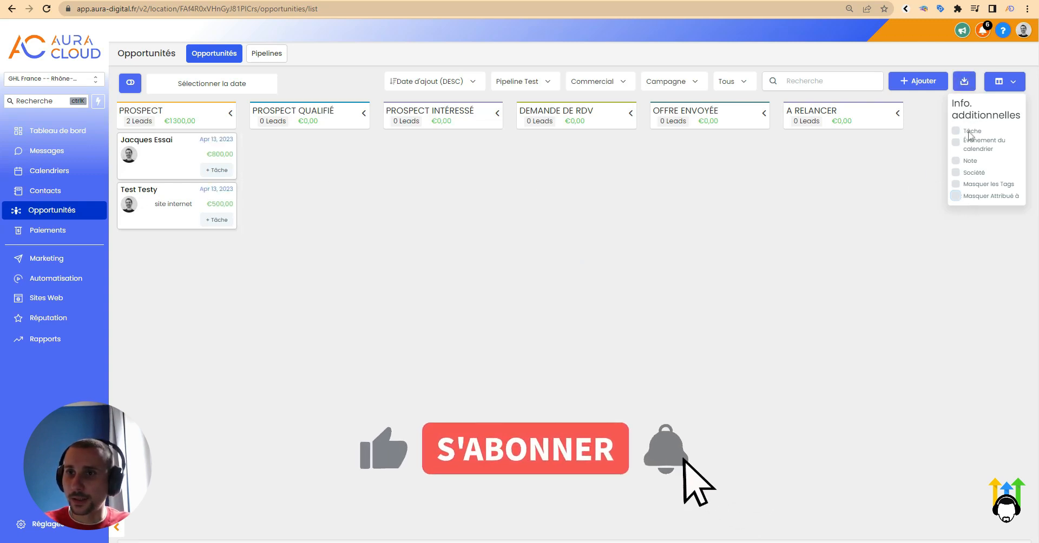
Export the opportunities to a file and dismiss the browser's download bar
left_click(963, 86)
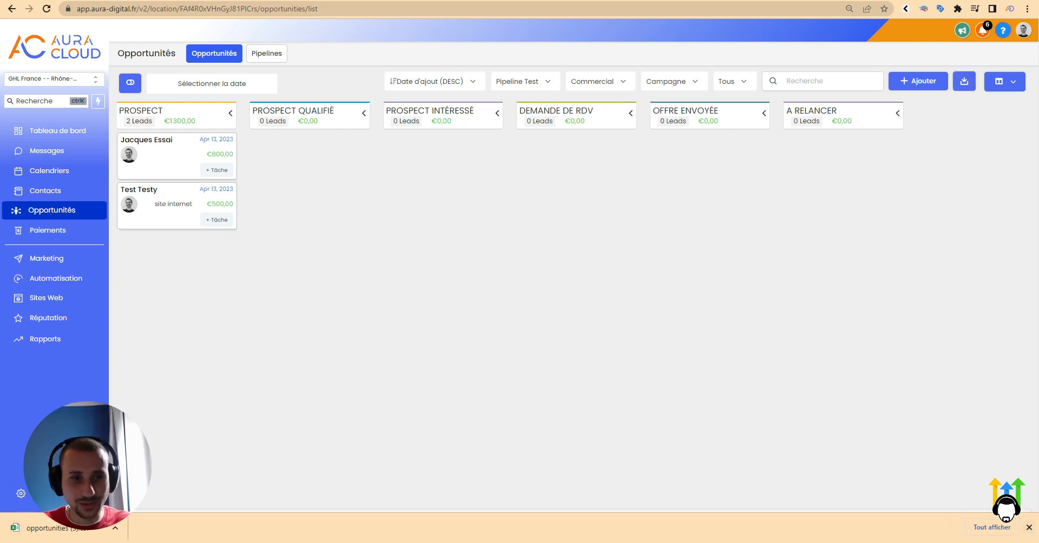
left_click(1029, 527)
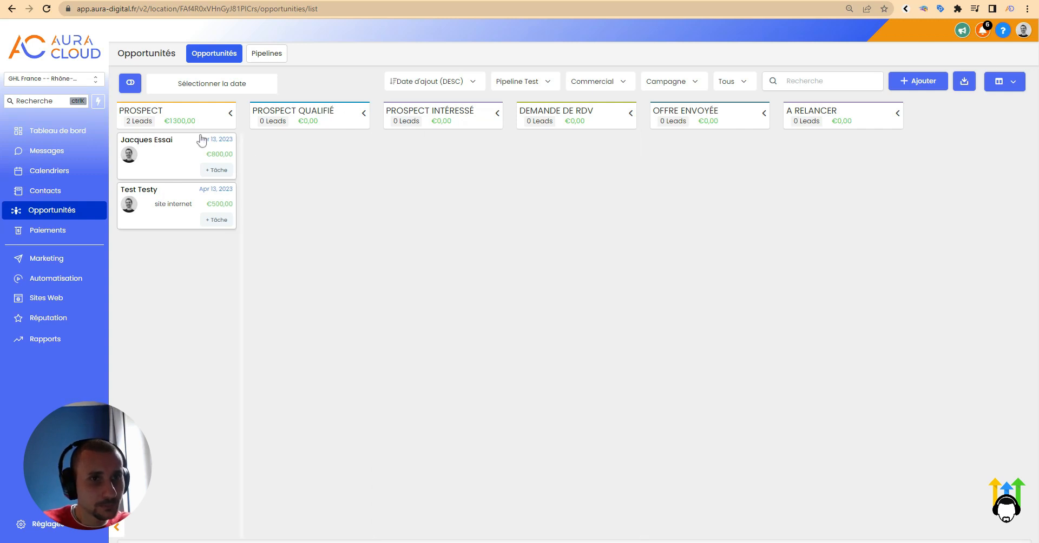
Try the compact card display and the "Cette semaine" date filter, restoring the full cards and clearing the dates
left_click(134, 85)
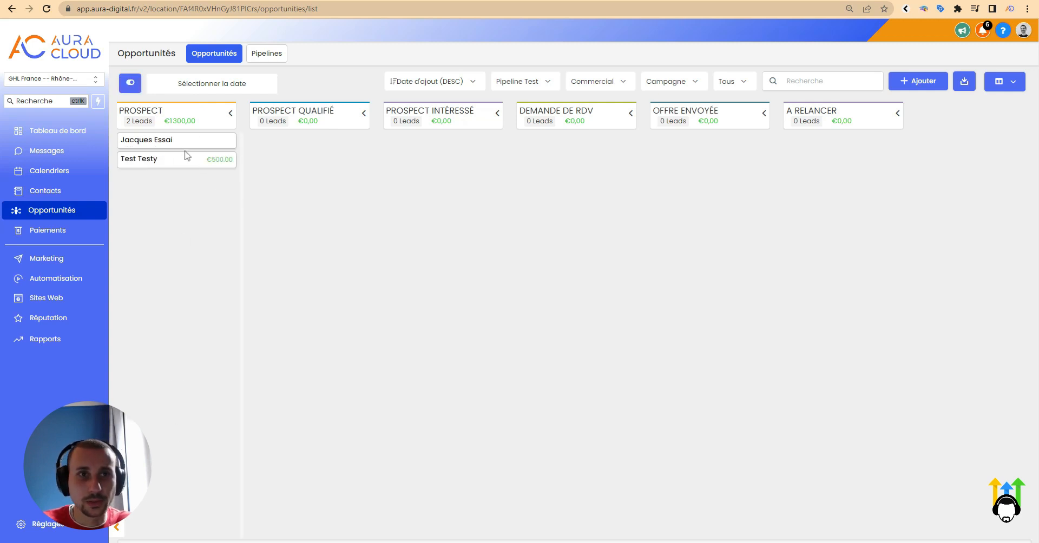
left_click(130, 82)
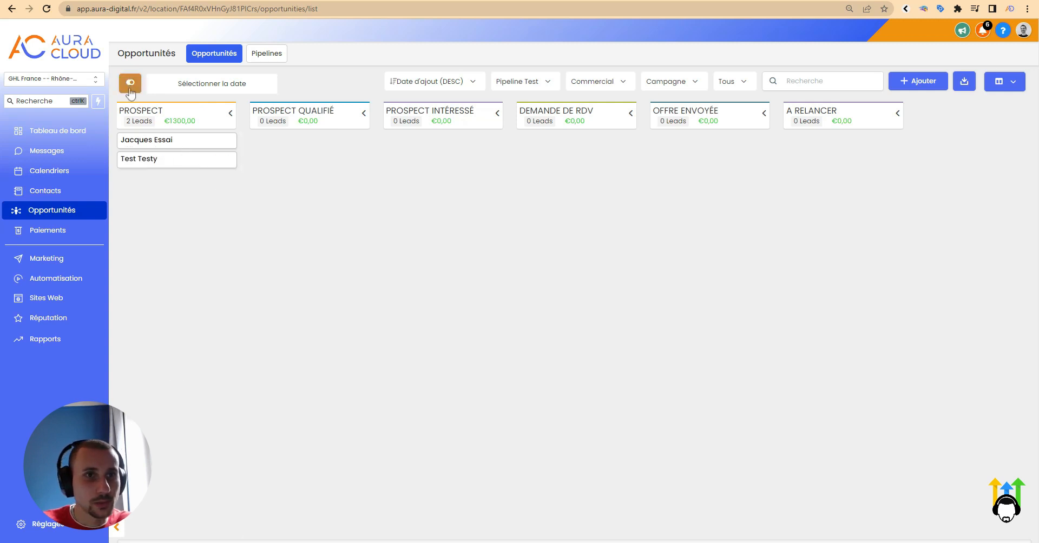
left_click(211, 84)
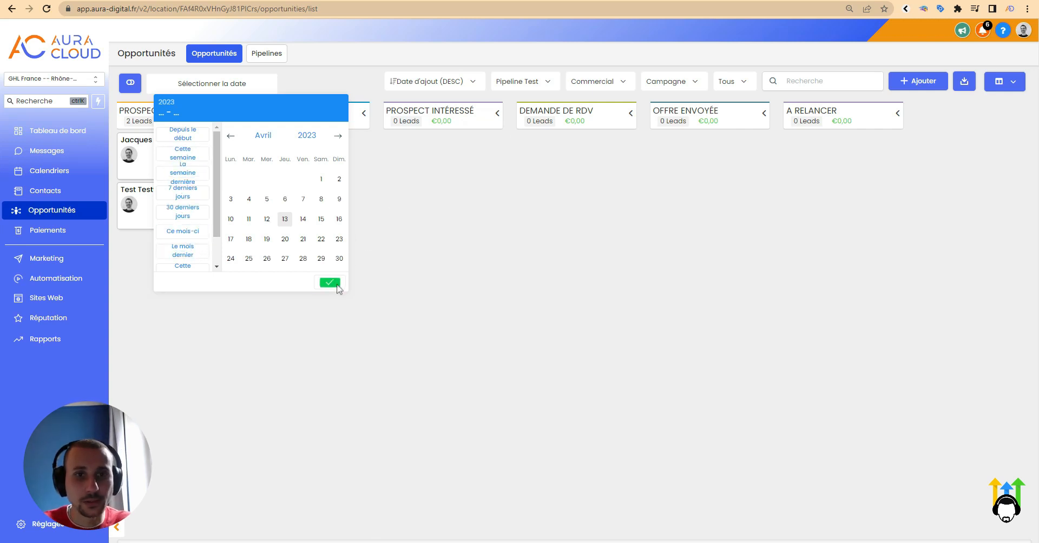
left_click(183, 153)
left_click(329, 283)
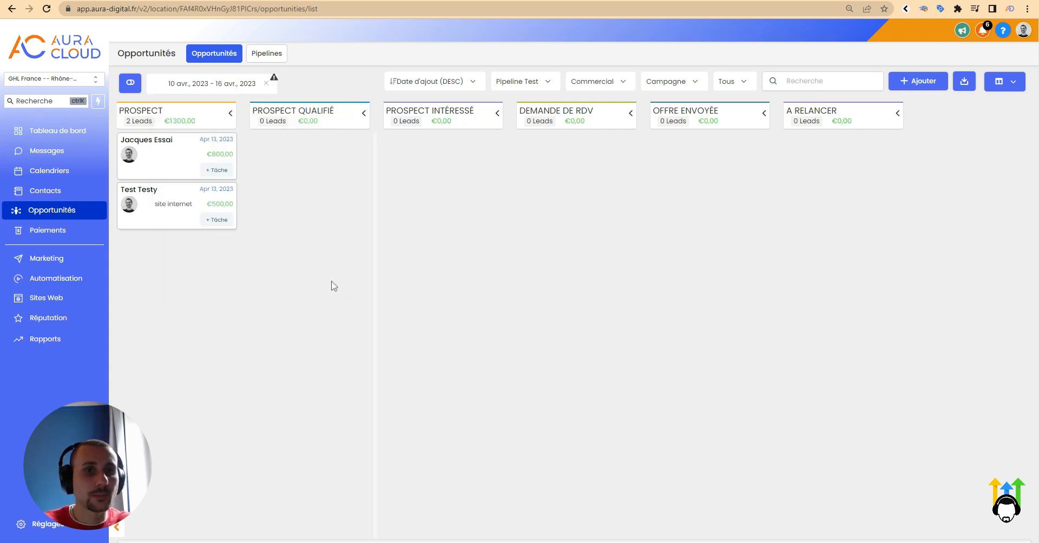
left_click(266, 84)
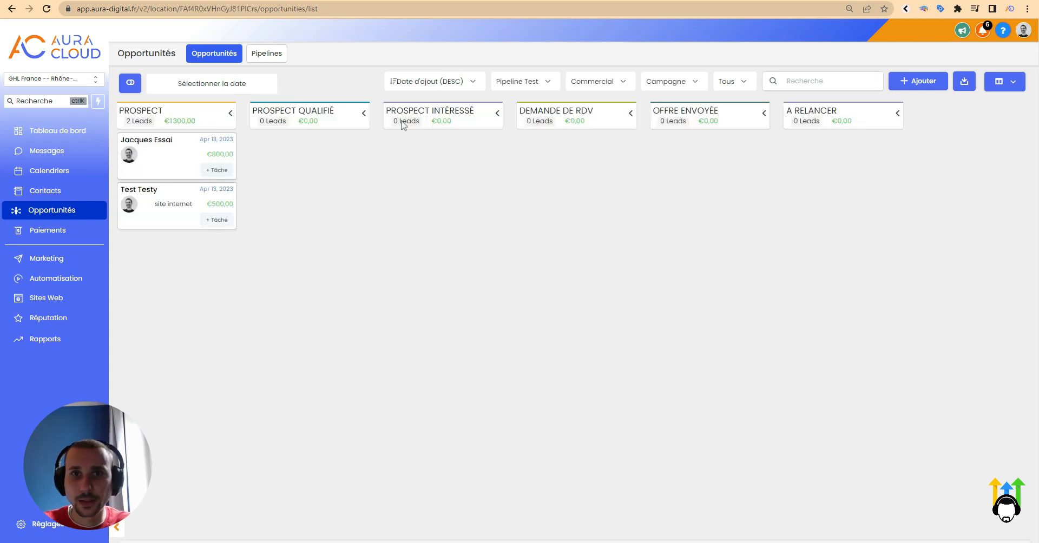
Examine the available choices of the pipeline and sales representative filters without changing either one
left_click(546, 85)
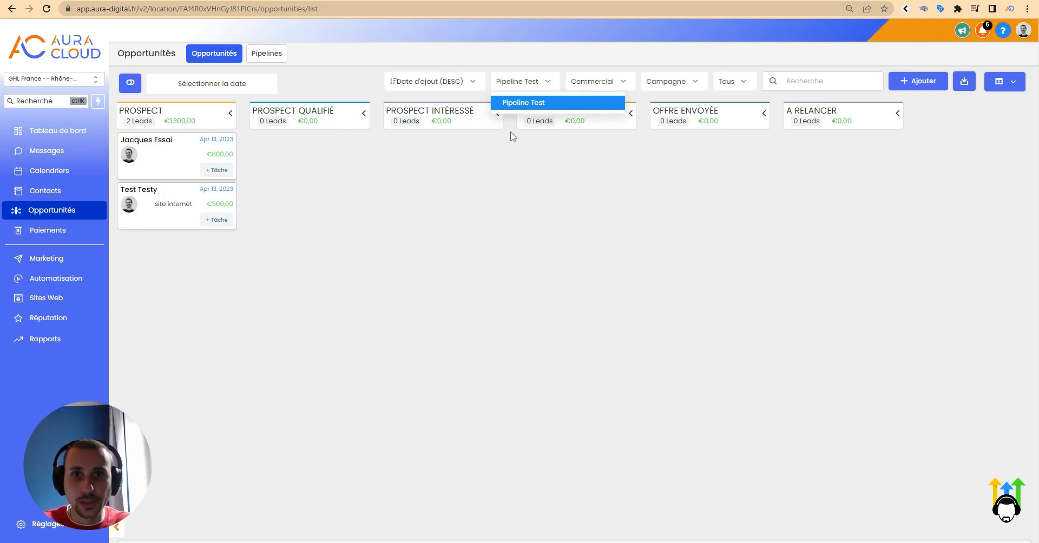
left_click(538, 88)
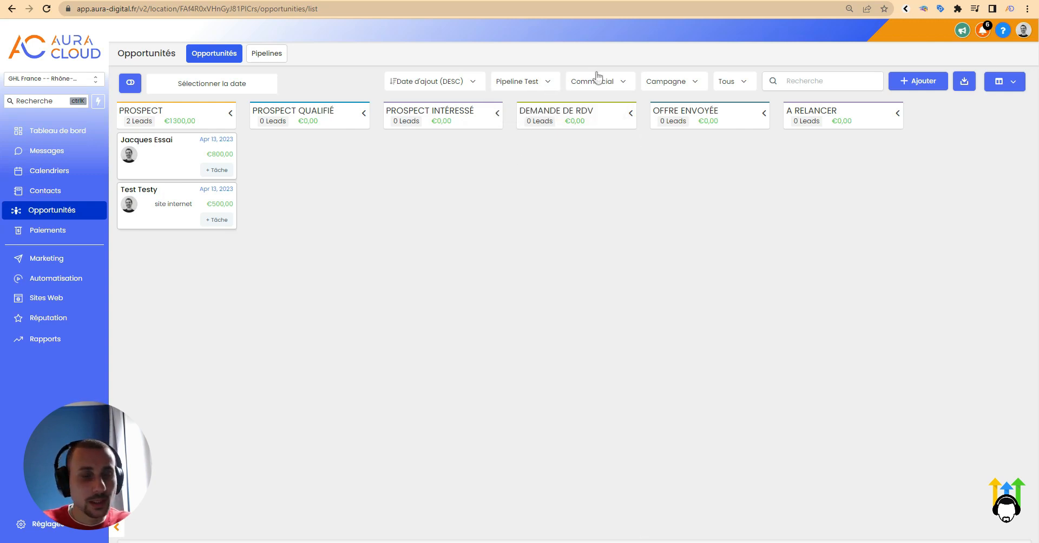
left_click(615, 83)
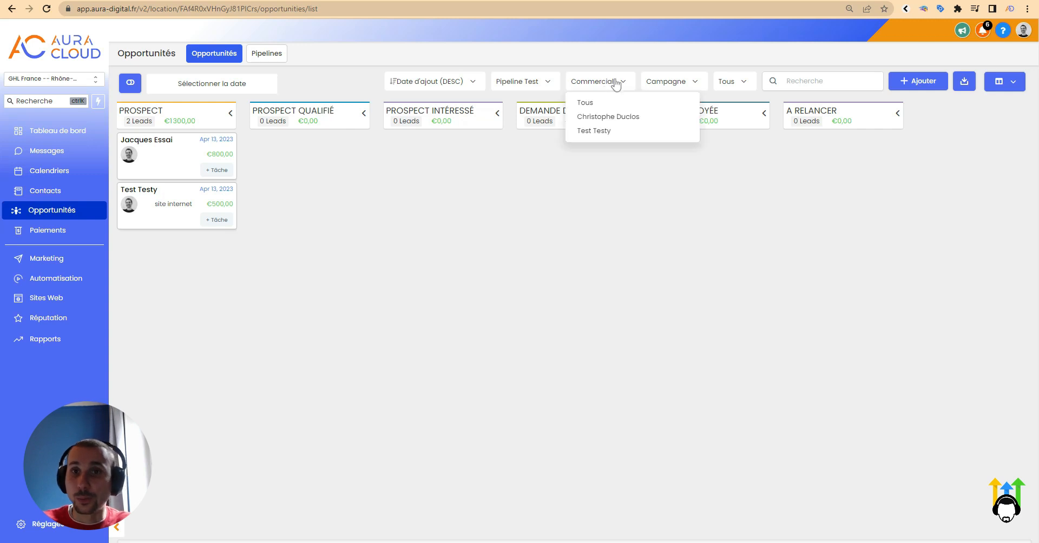
left_click(611, 87)
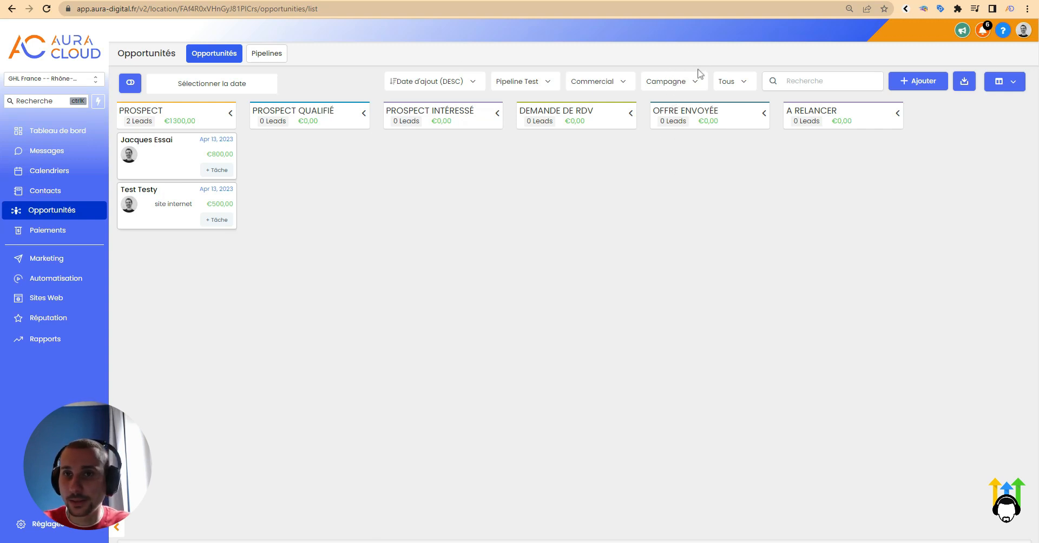
Filter the board to opportunities with the status "En cours" and review the other status choices
left_click(744, 84)
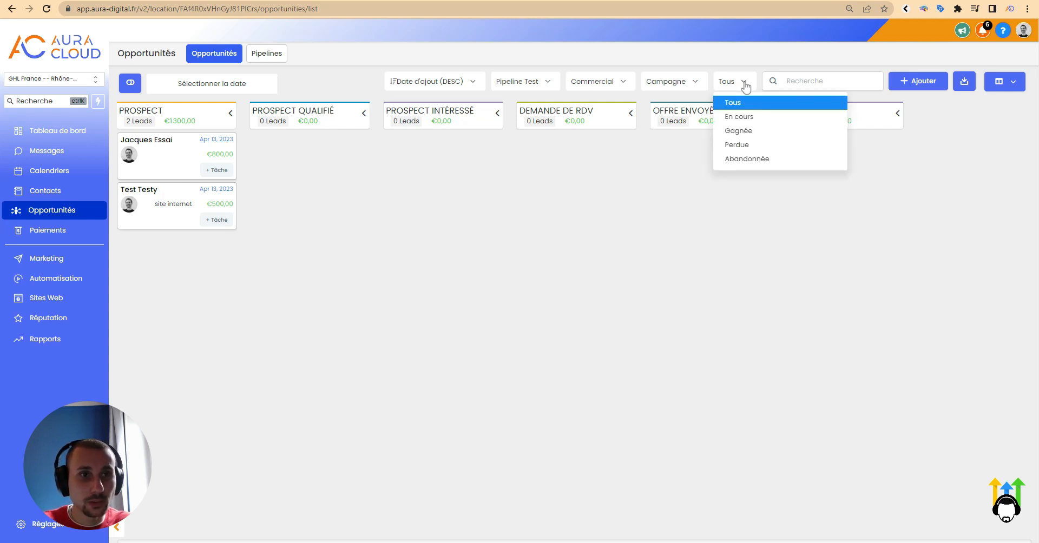
left_click(740, 118)
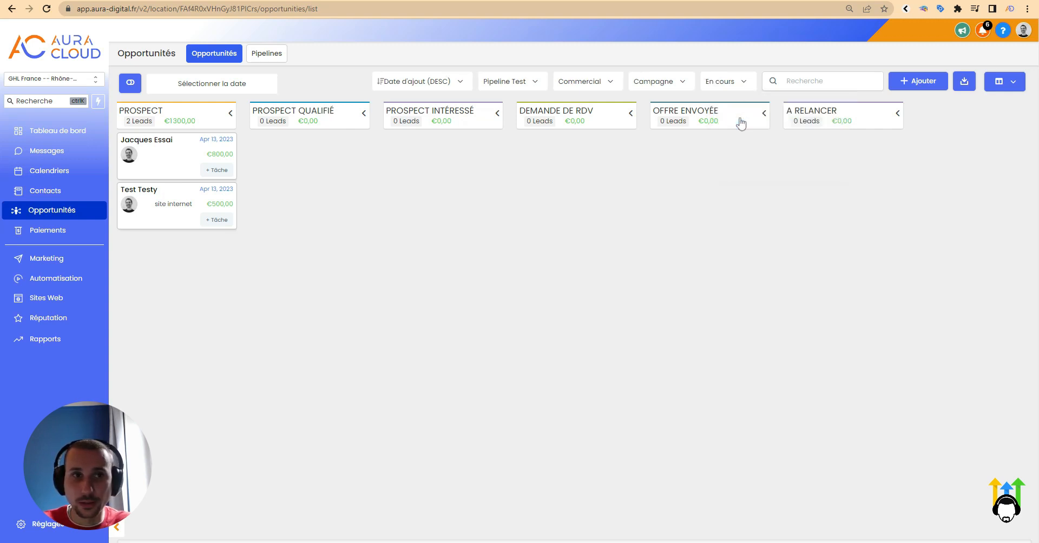
left_click(739, 85)
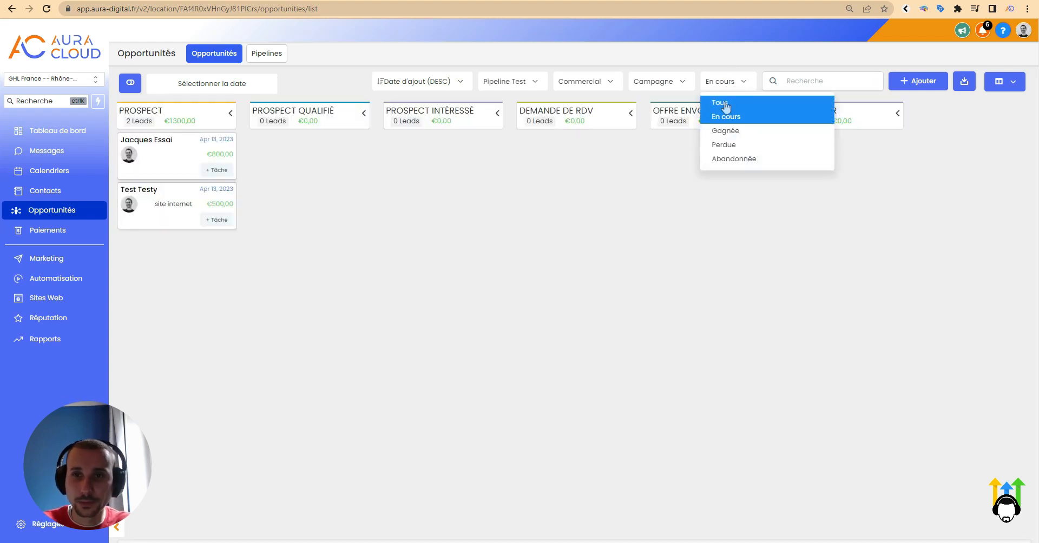
left_click(732, 86)
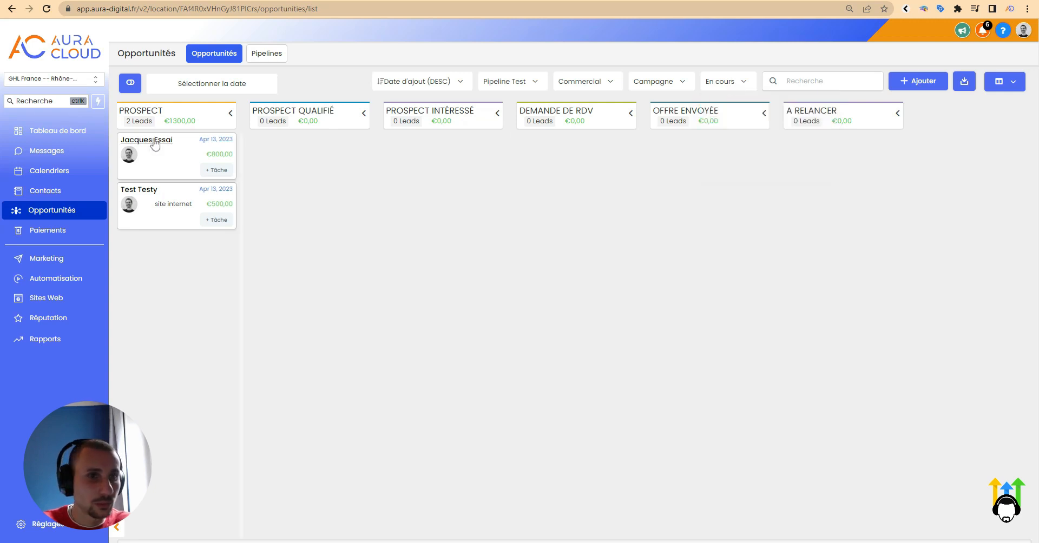
Set the status of the €800 opportunity to "Gagnée" and save the update
left_click(167, 162)
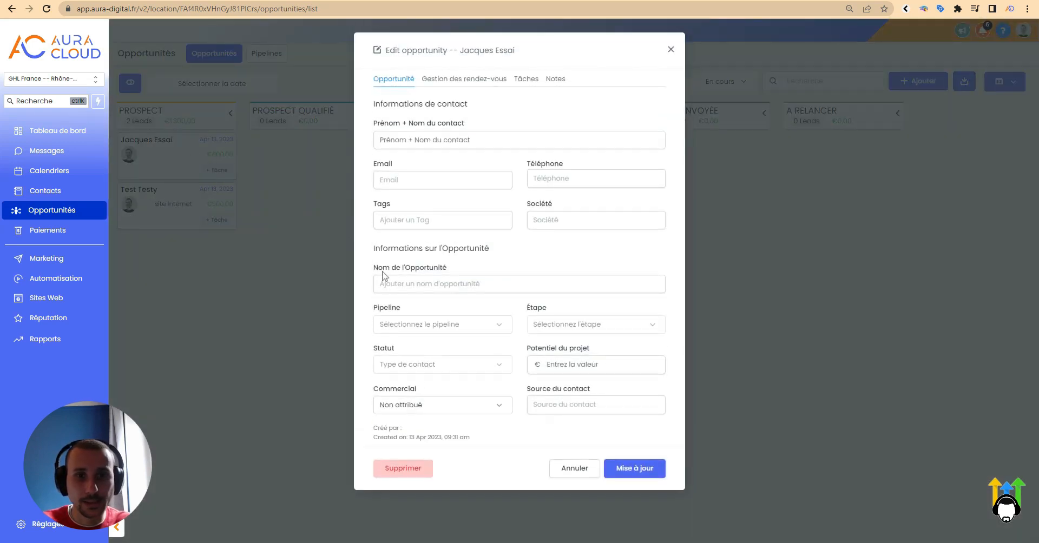
left_click(452, 364)
left_click(422, 398)
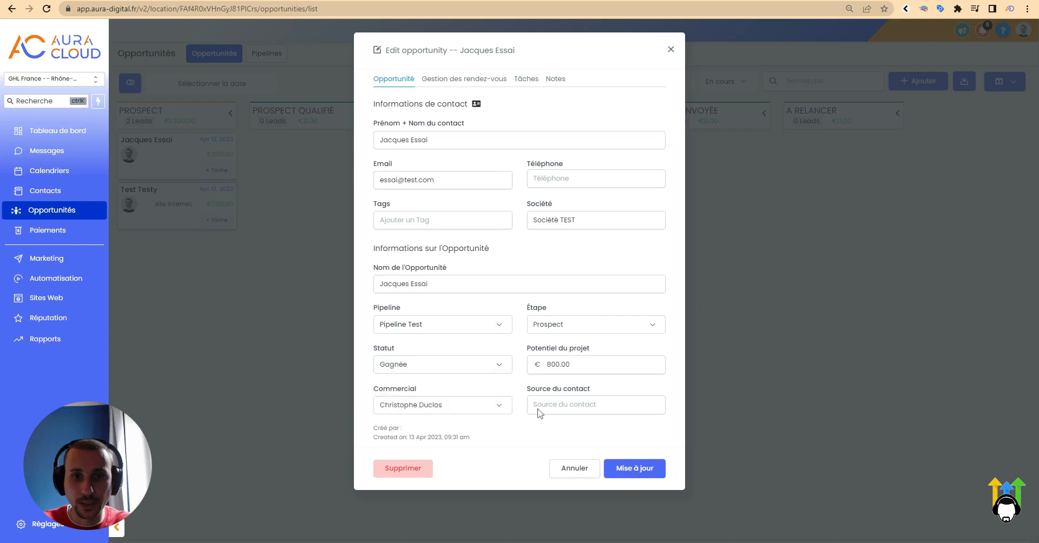
left_click(645, 470)
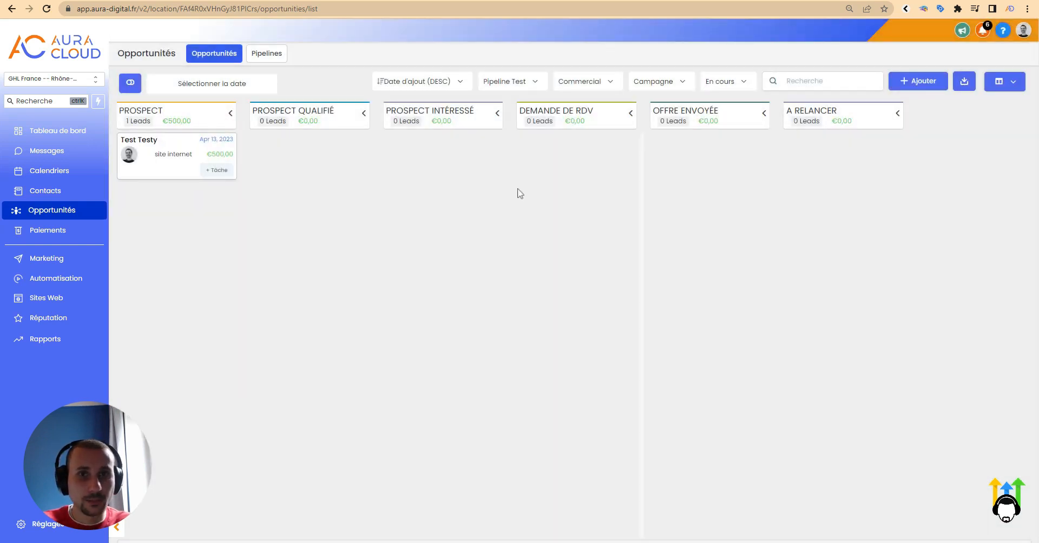
Show opportunities of every status ("Tous") on the board and set the €800 opportunity's status back to "En cours"
left_click(738, 85)
left_click(721, 102)
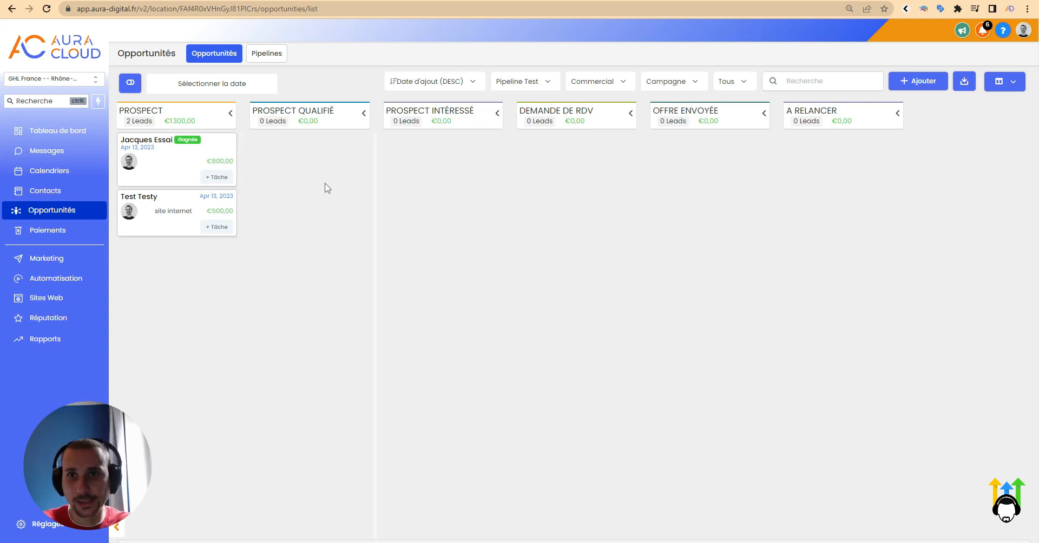
left_click(178, 171)
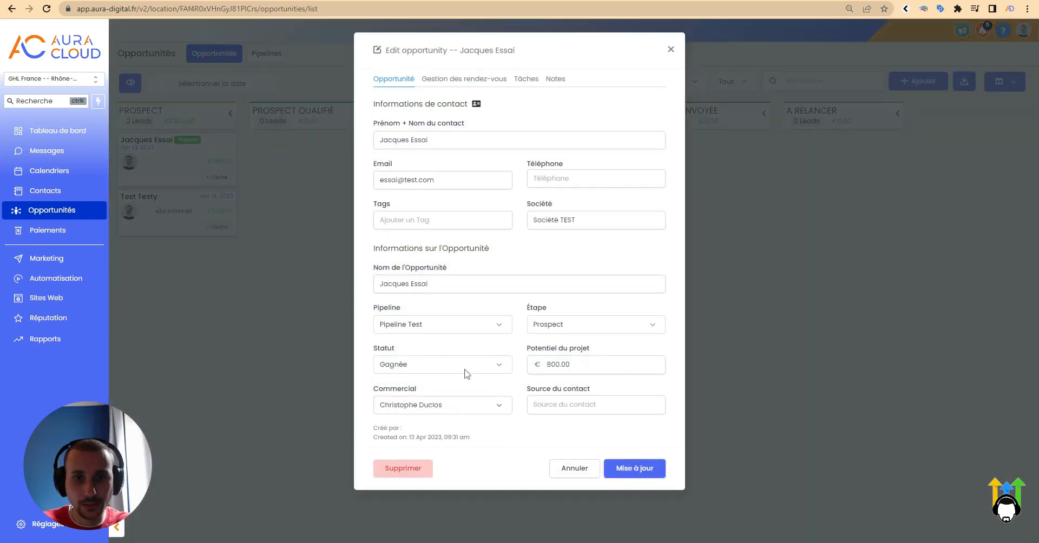
left_click(466, 373)
left_click(403, 384)
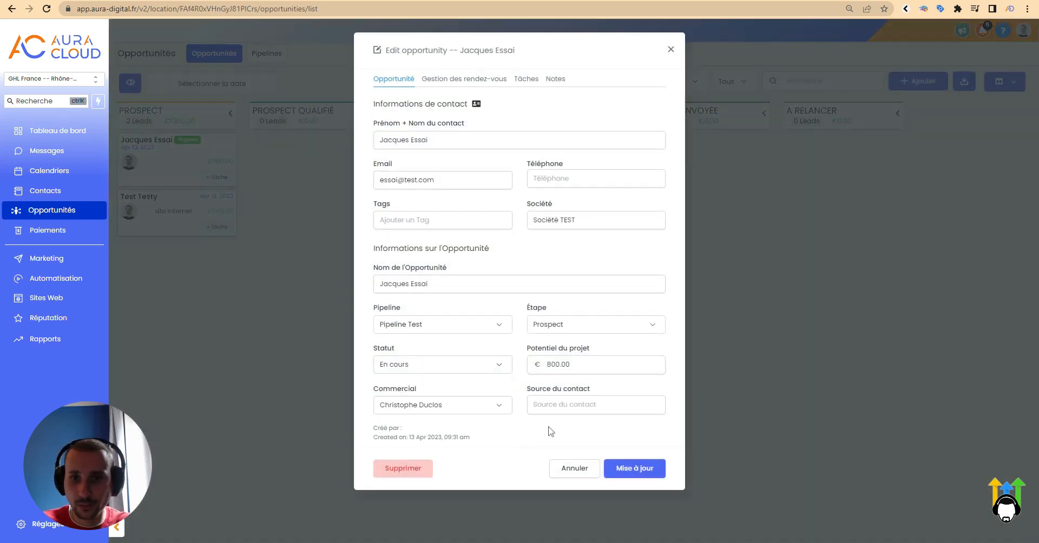
left_click(652, 469)
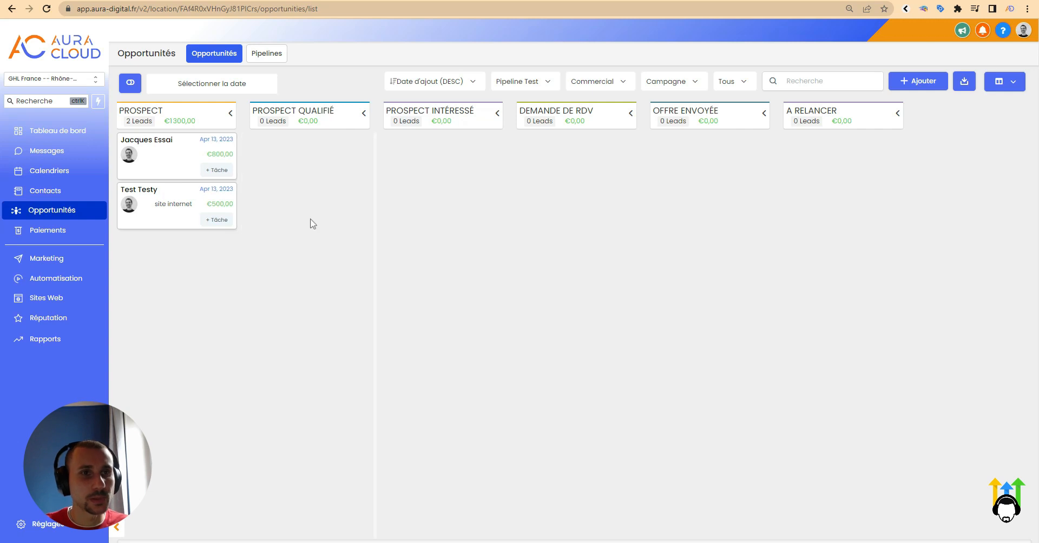
Create a tag named "qualifie" in the account settings and return to the opportunities board
left_click(46, 531)
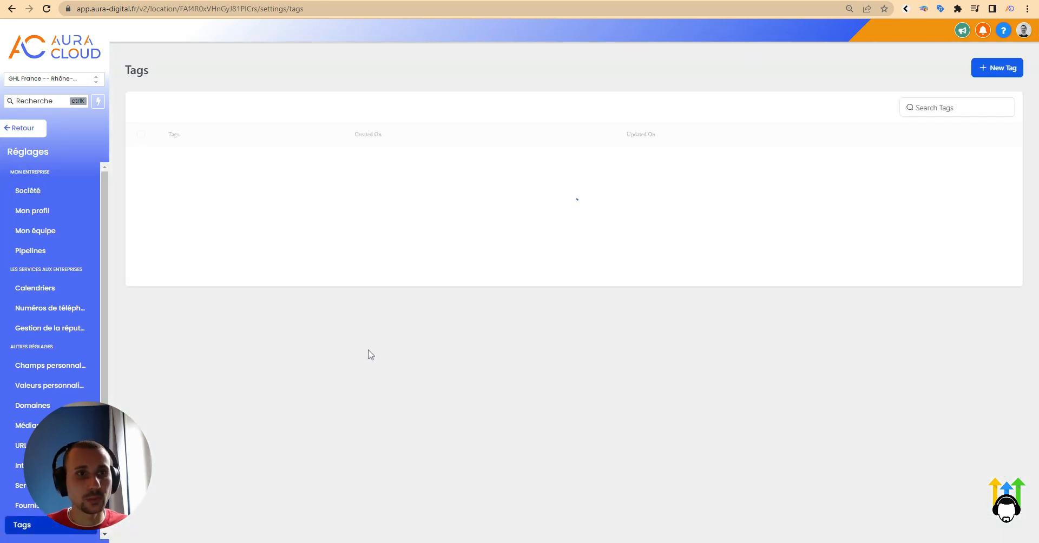
left_click(995, 71)
left_click(515, 302)
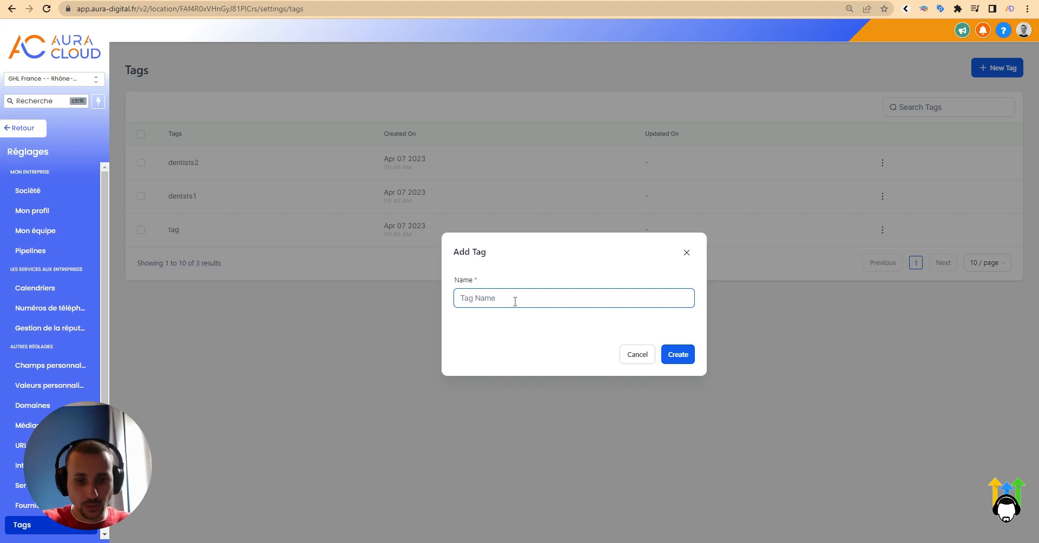
type("d")
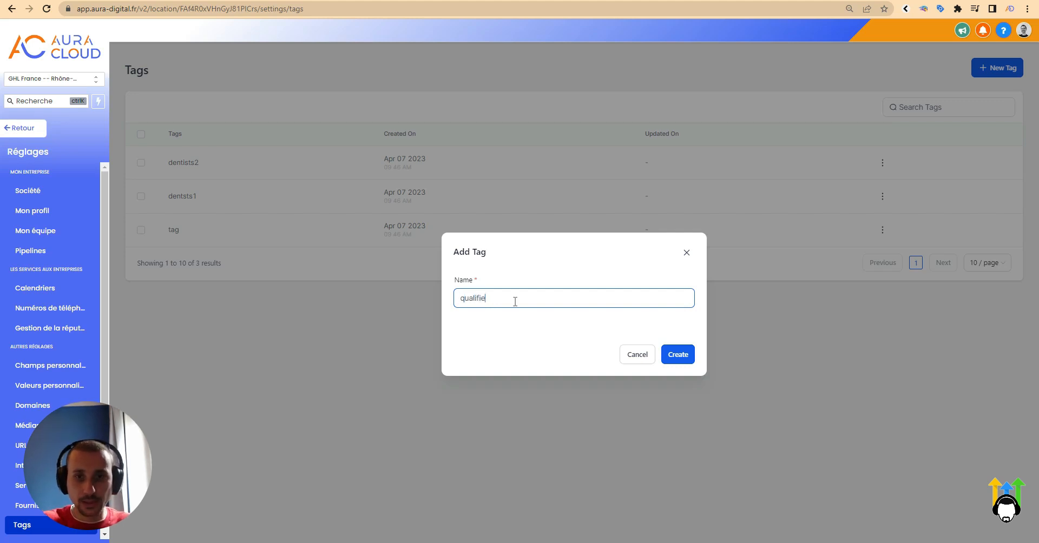
left_click(678, 355)
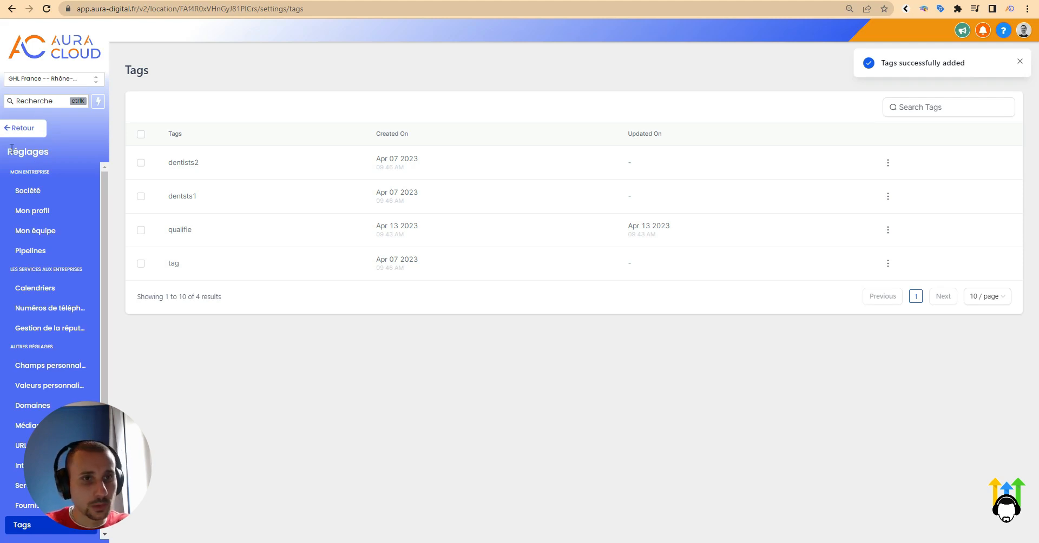
left_click(23, 129)
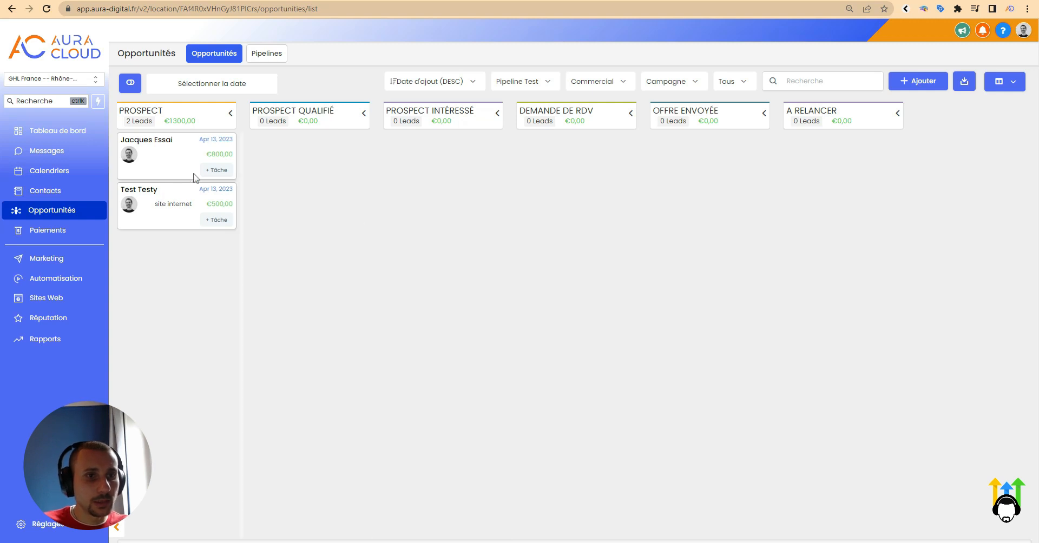
Create an automation workflow from scratch and name it "Test opportunité"
left_click(57, 277)
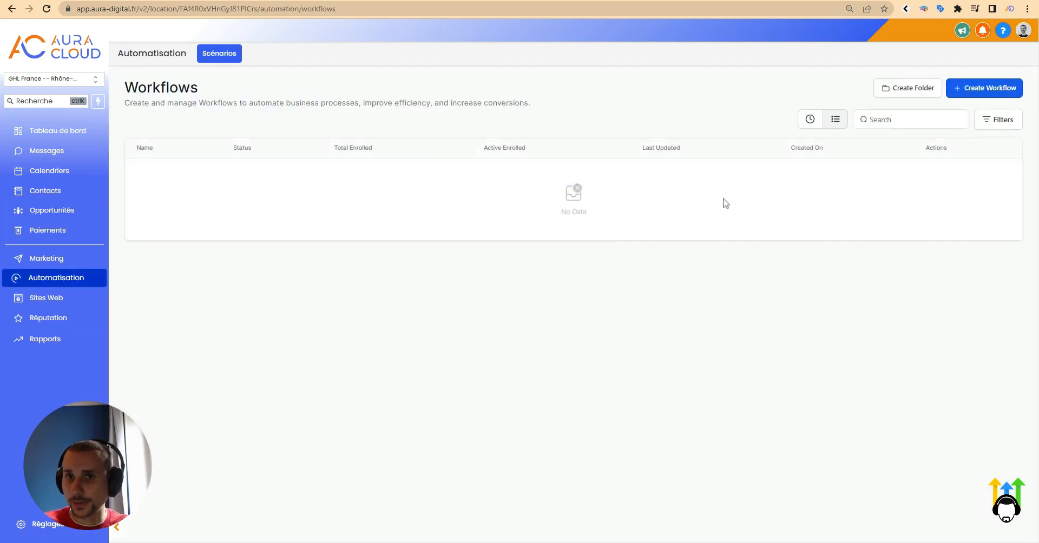
left_click(983, 92)
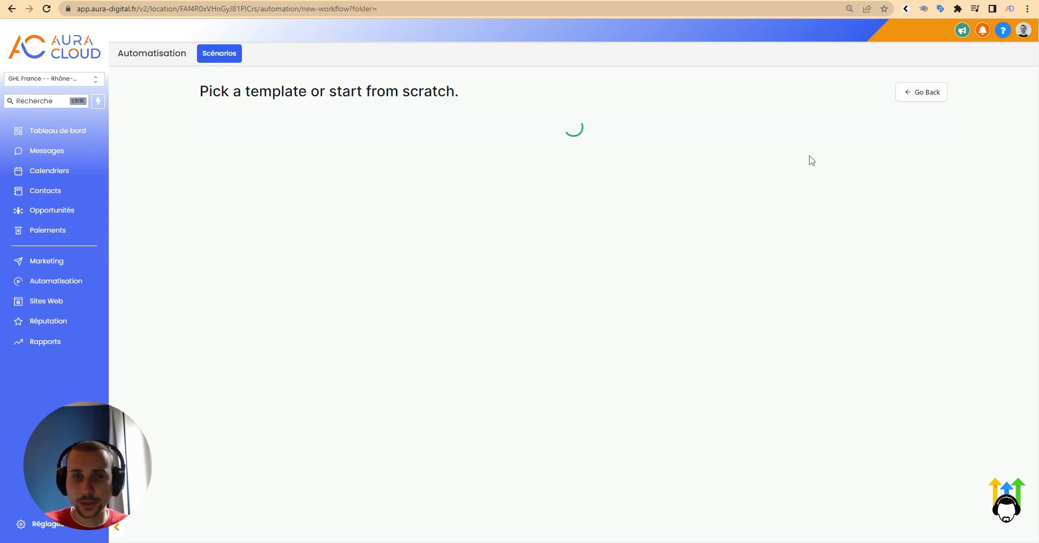
left_click(409, 231)
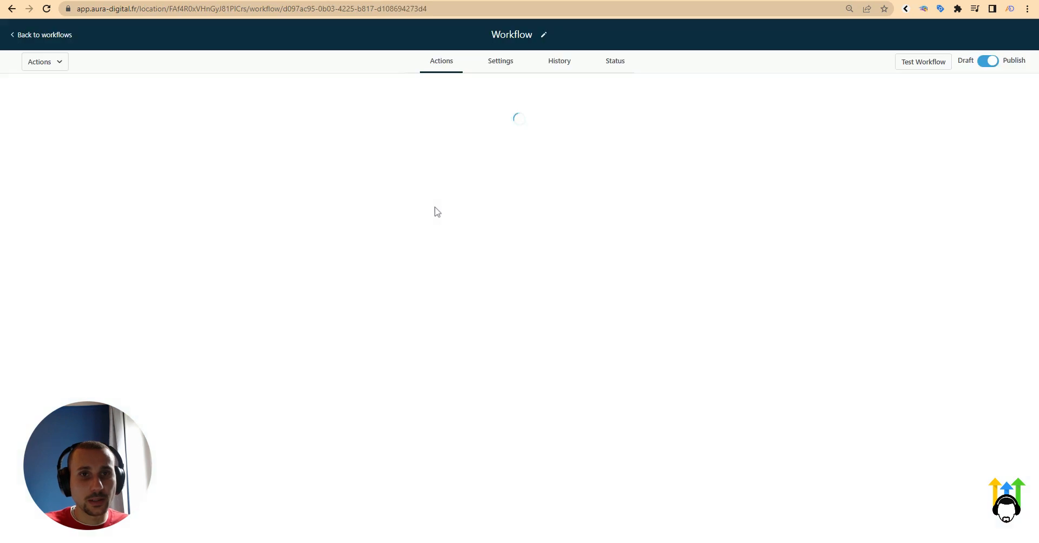
left_click(511, 35)
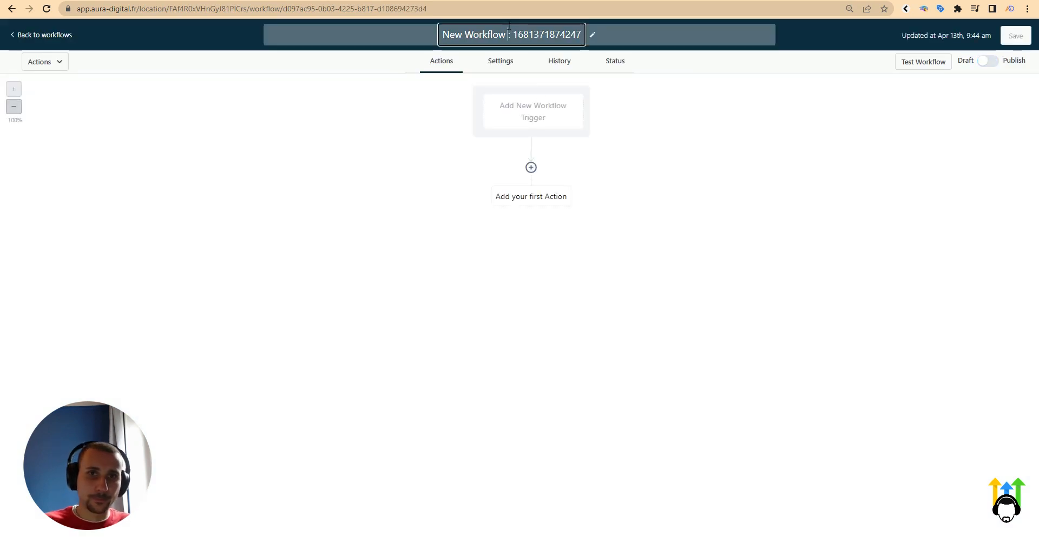
key("ctrl+a")
type("Test opportunité")
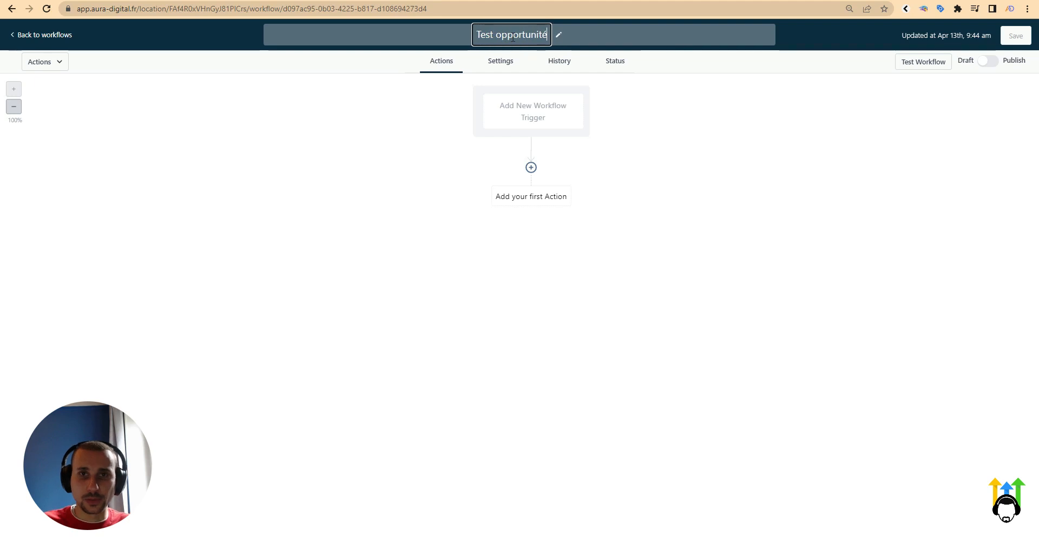
Add a Contact Tag trigger to the workflow, filtered on Tag Added "qualifie", and save the trigger
left_click(545, 100)
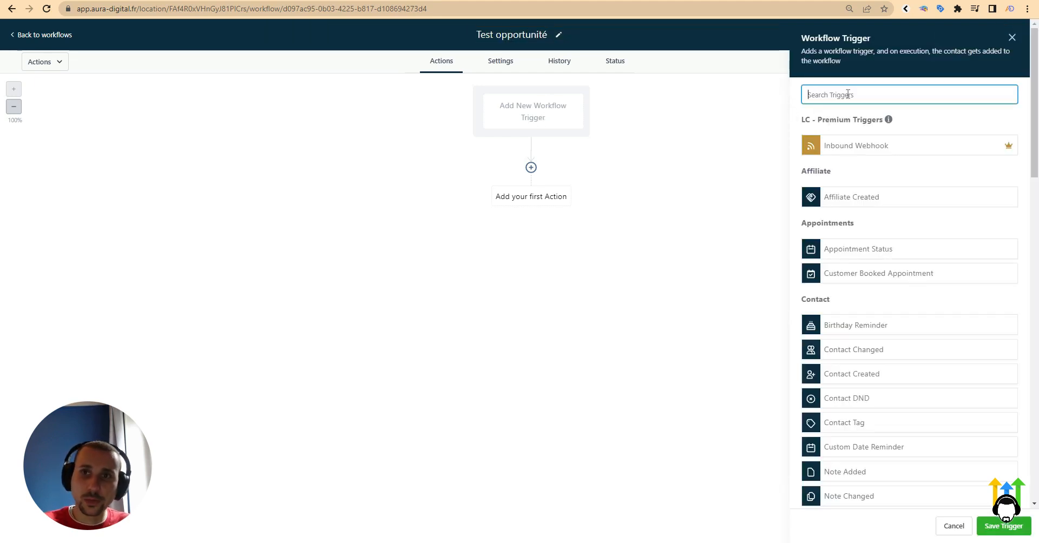
type("tag")
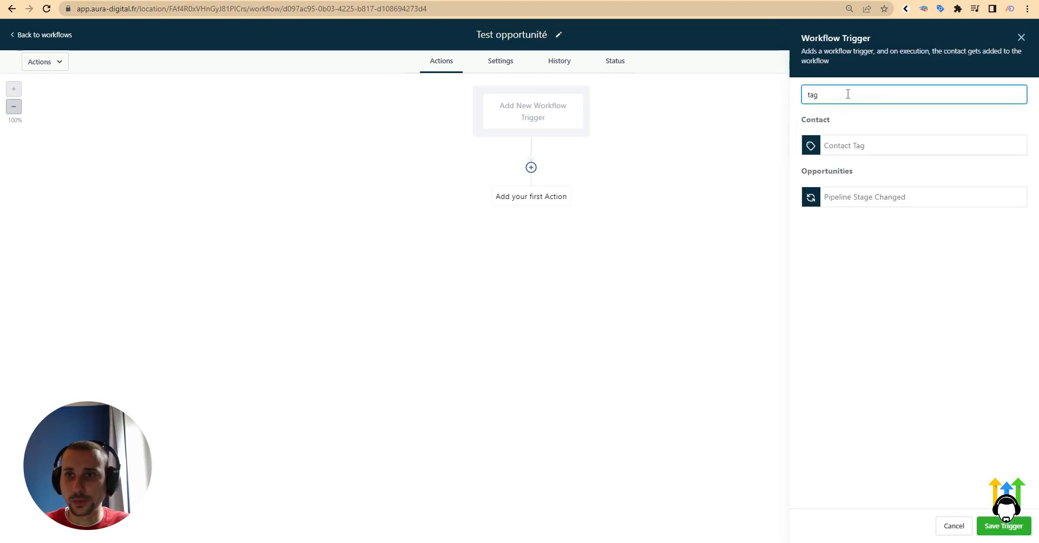
left_click(851, 145)
left_click(764, 188)
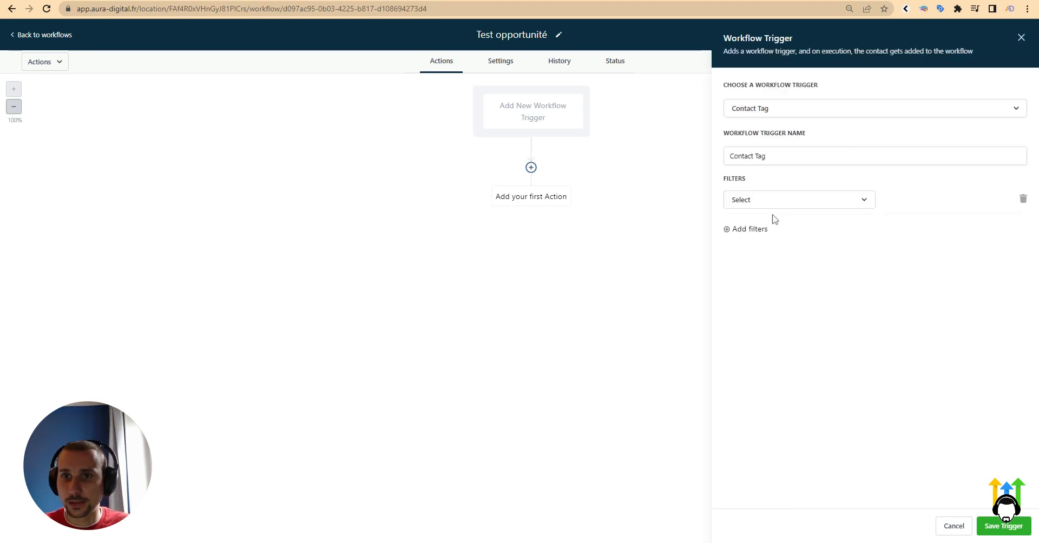
left_click(764, 204)
left_click(757, 267)
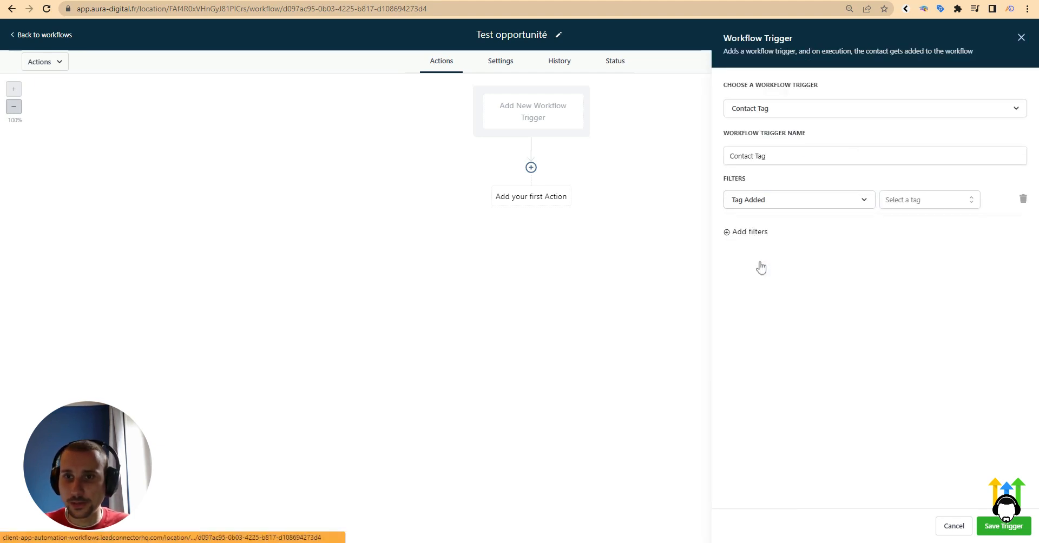
left_click(933, 201)
left_click(905, 298)
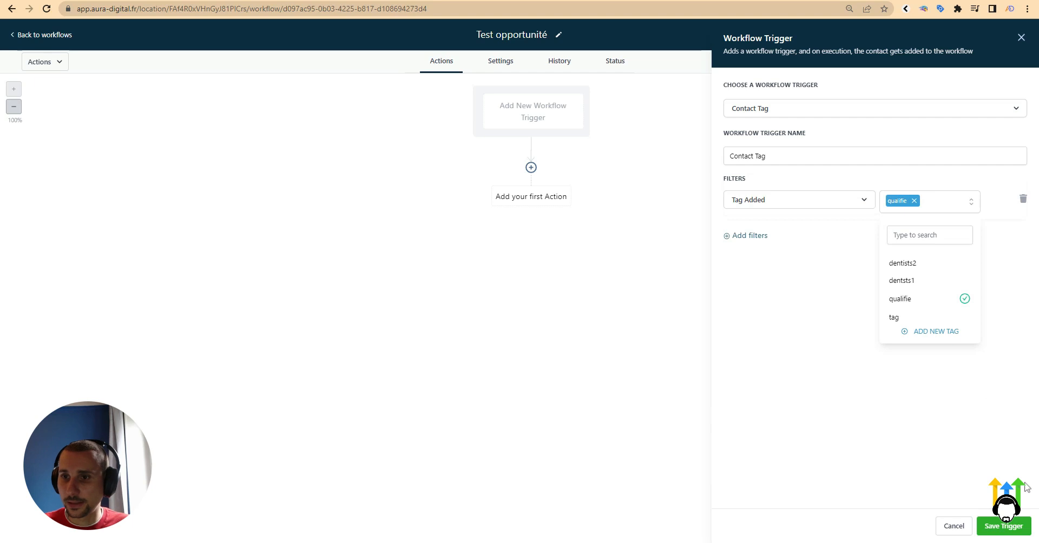
left_click(1003, 526)
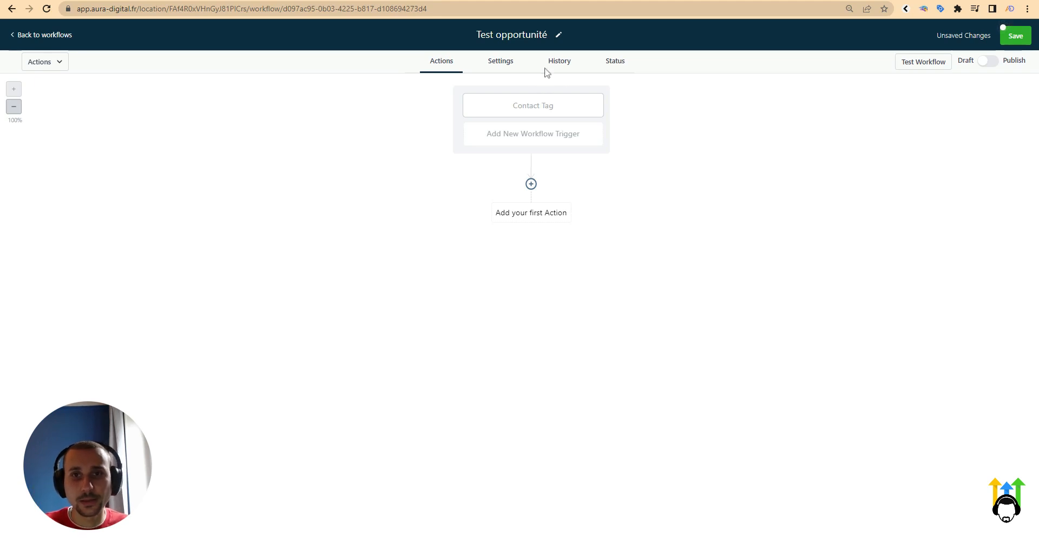
Add a Create/Update Opportunity action for "Pipeline Test", stage "Prospect qualifié", with opportunity name "TEST TAG" and lead value 1500
left_click(536, 216)
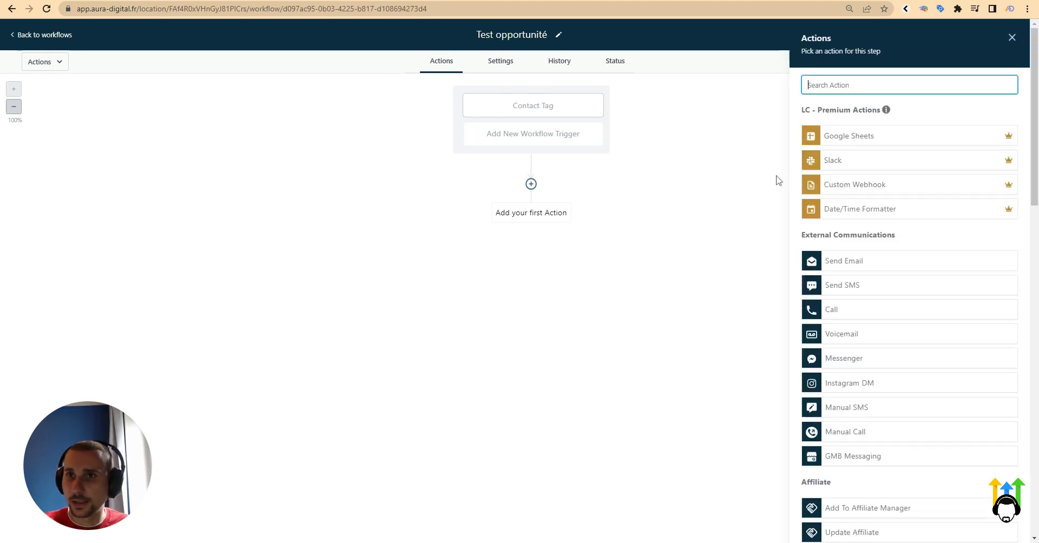
type("opp")
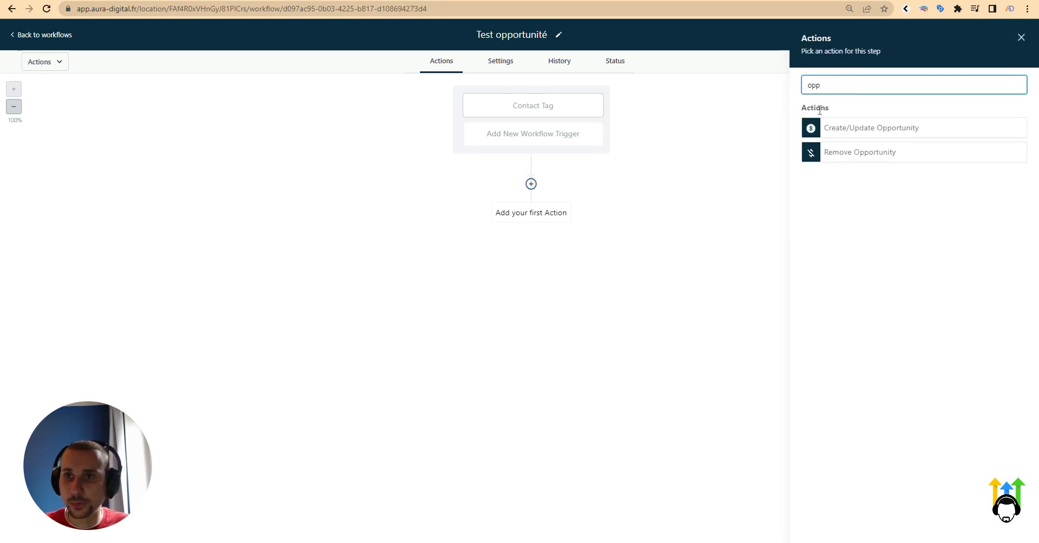
left_click(866, 130)
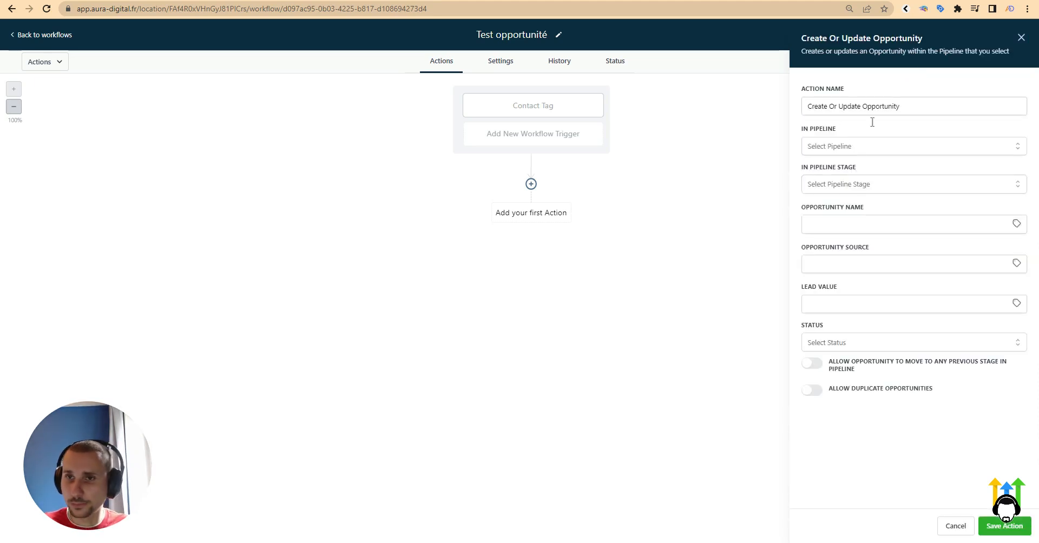
left_click(826, 146)
left_click(825, 190)
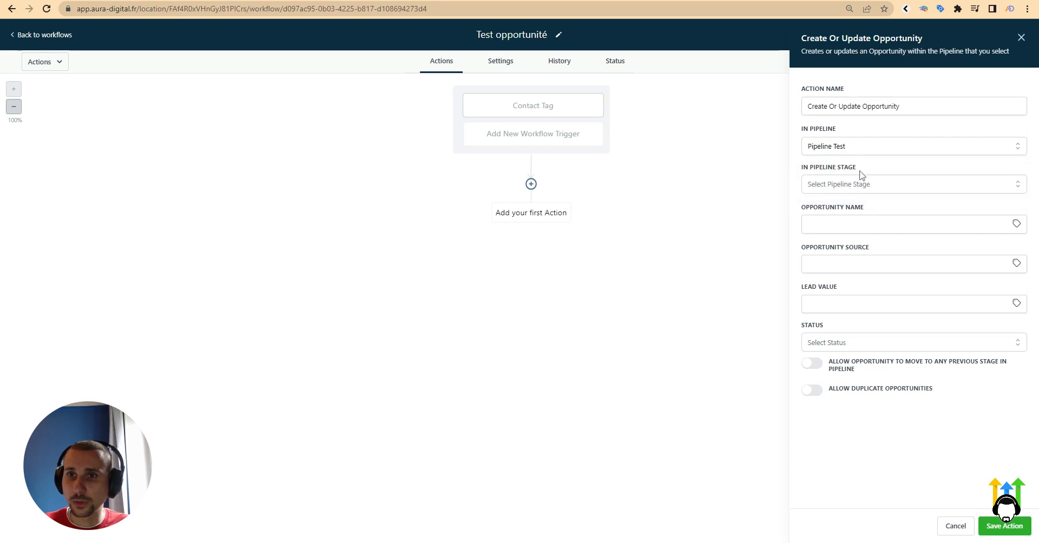
left_click(872, 186)
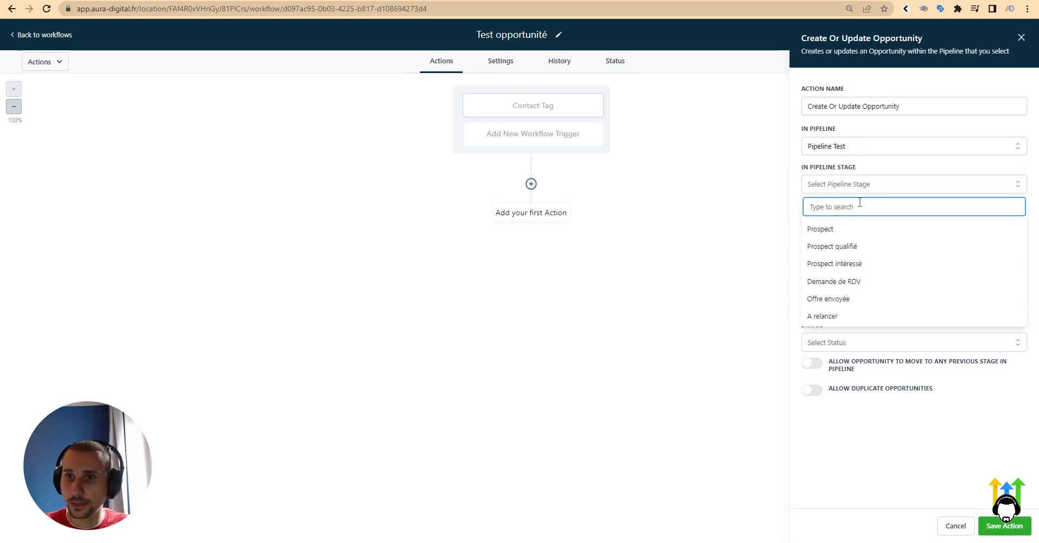
left_click(864, 247)
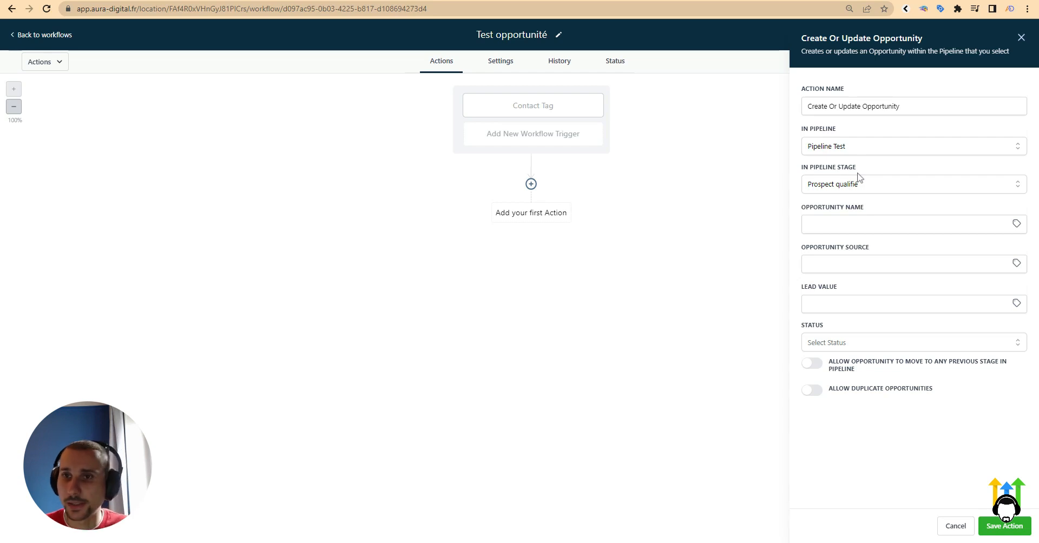
left_click(839, 226)
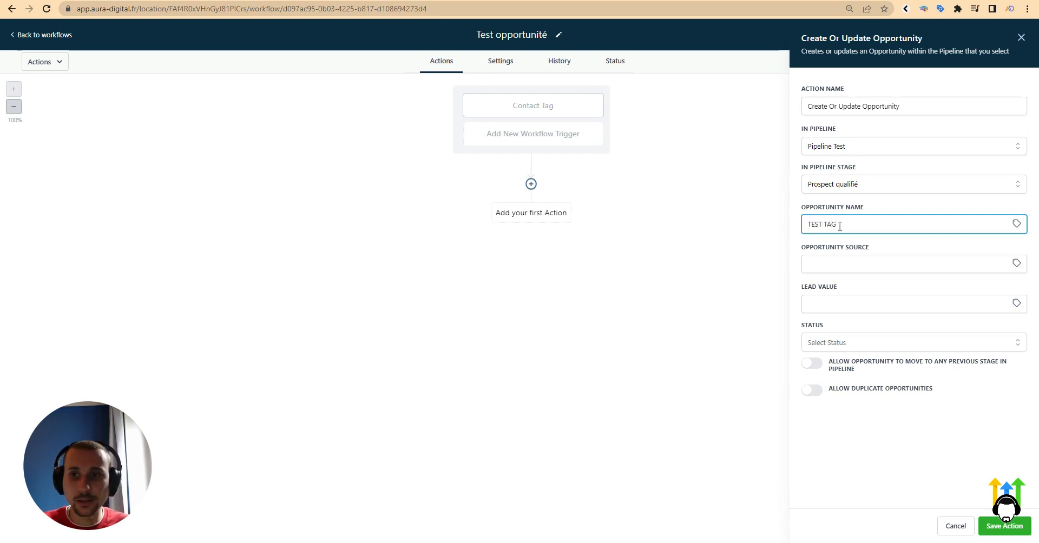
left_click(822, 299)
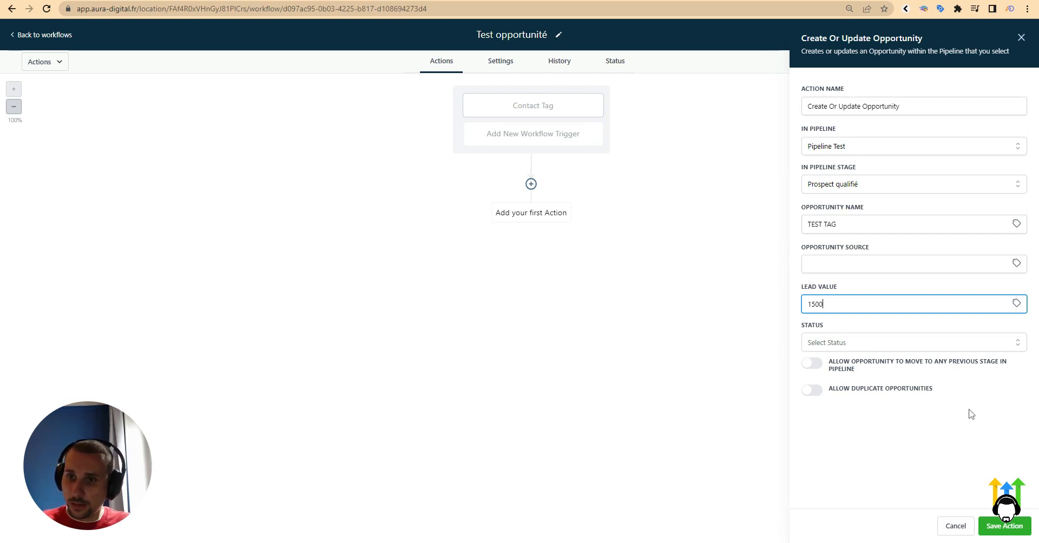
left_click(1023, 532)
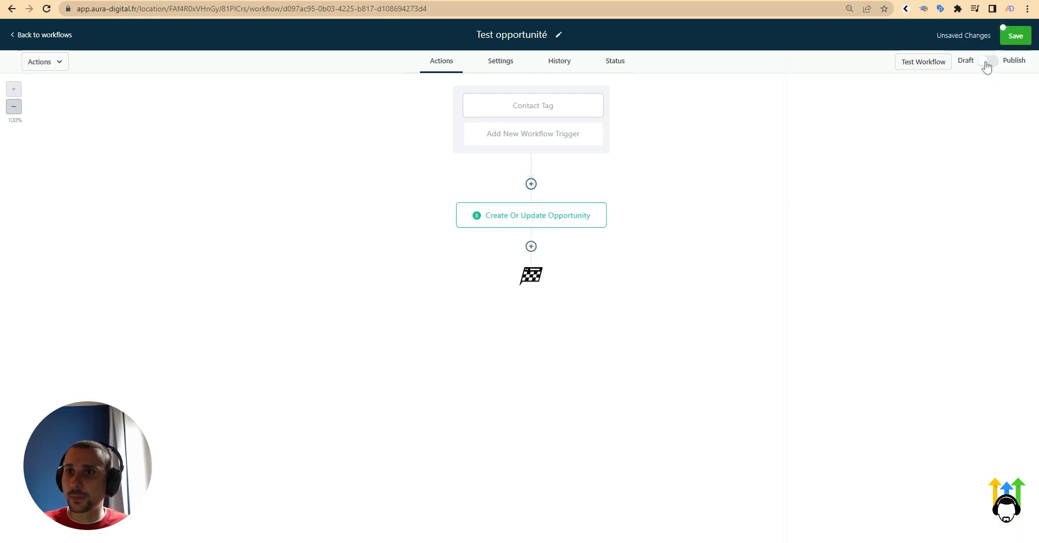
Publish and save the workflow, and return to the opportunities board
left_click(986, 63)
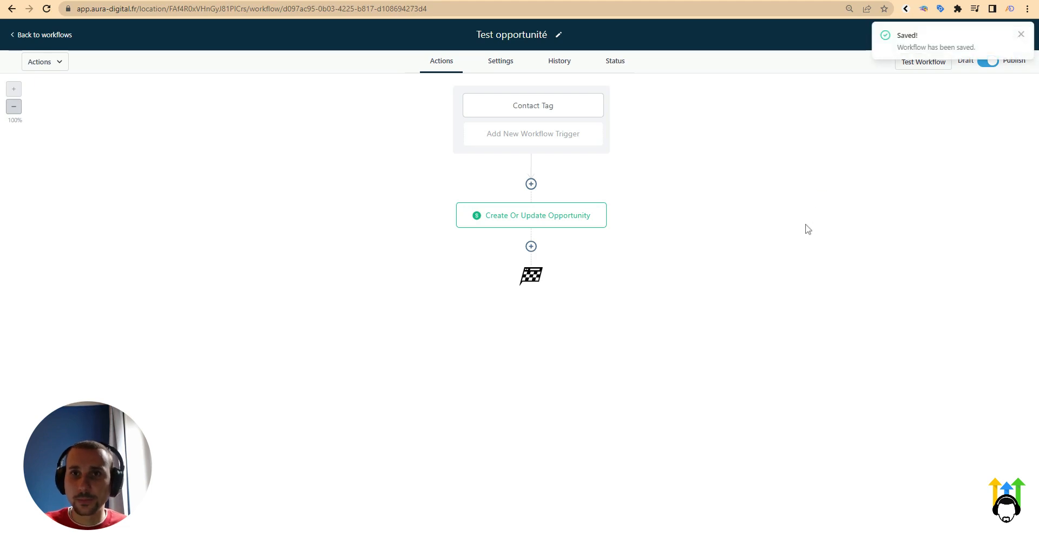
left_click(48, 36)
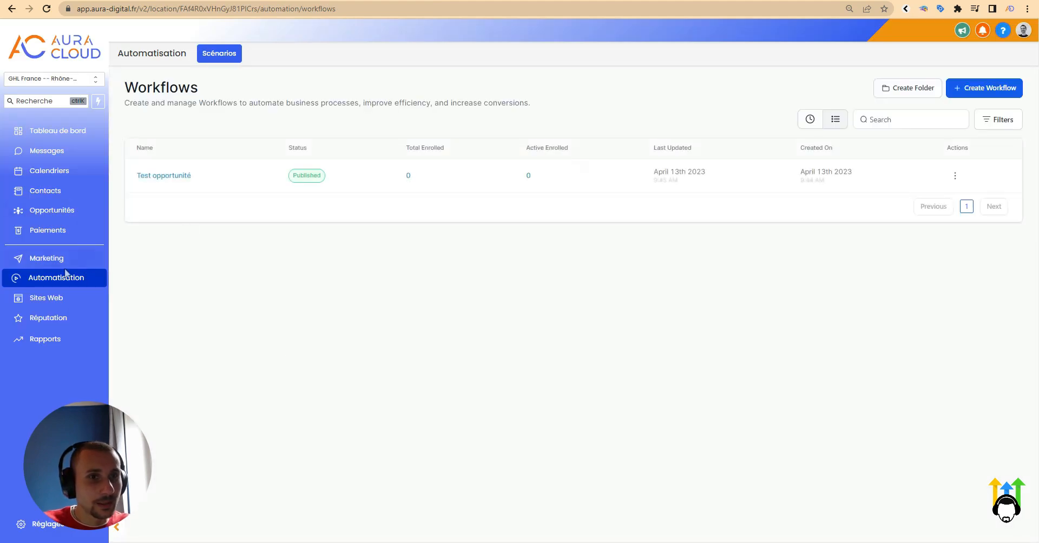
left_click(33, 210)
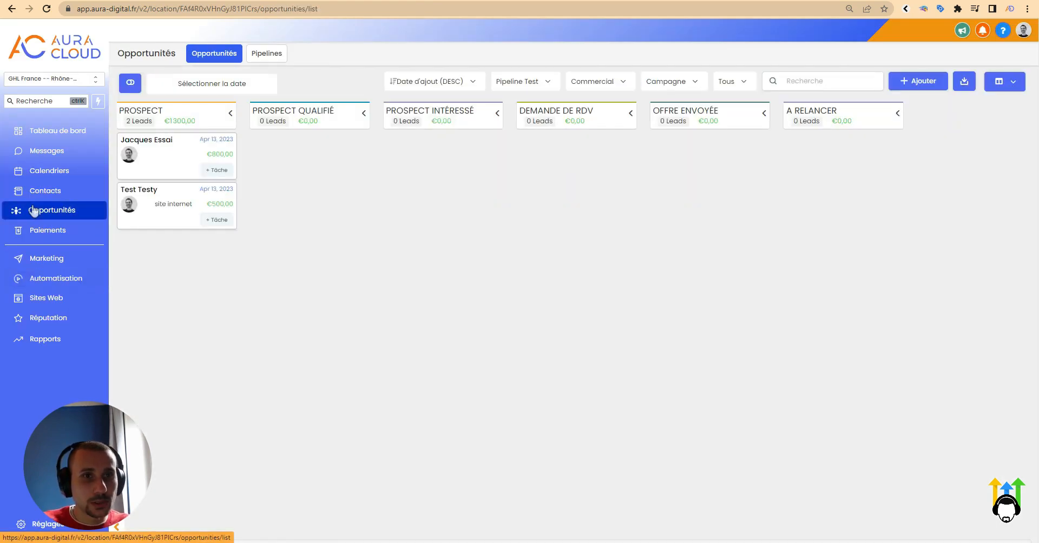
Add the tag "qualifie" to the contact of the €800 opportunity in the Prospect stage, and return to the opportunities board
left_click(146, 141)
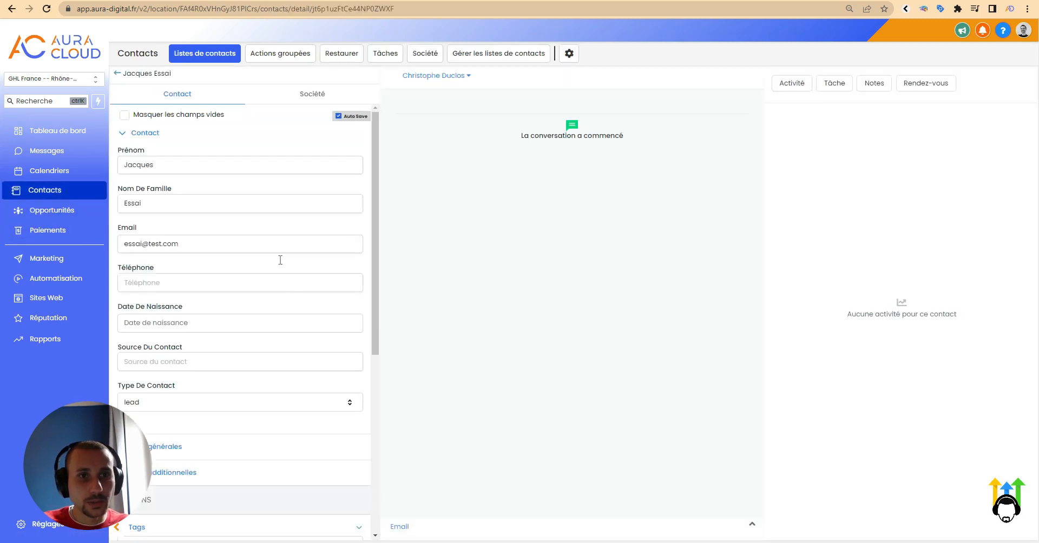
left_click(123, 133)
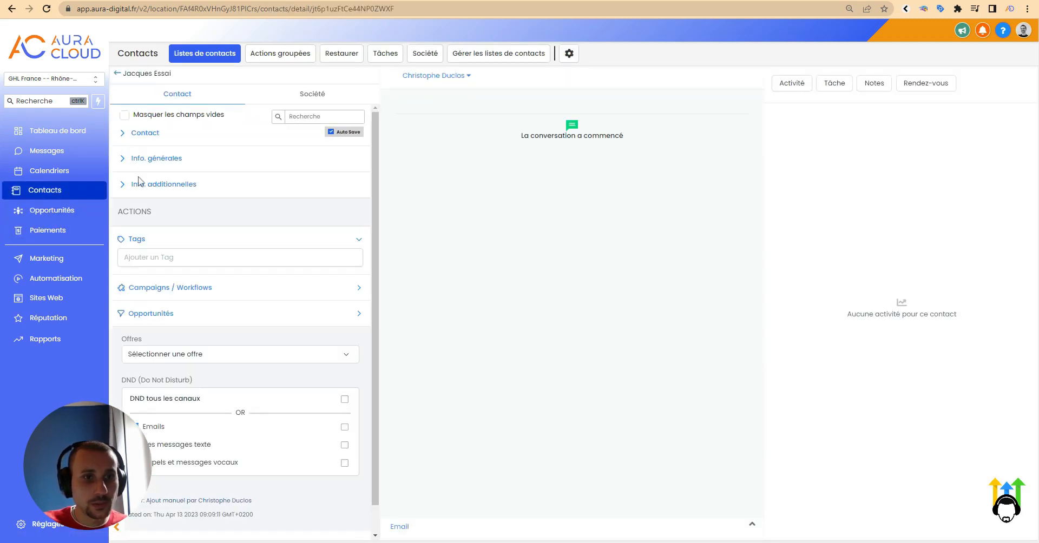
left_click(163, 259)
type("qua")
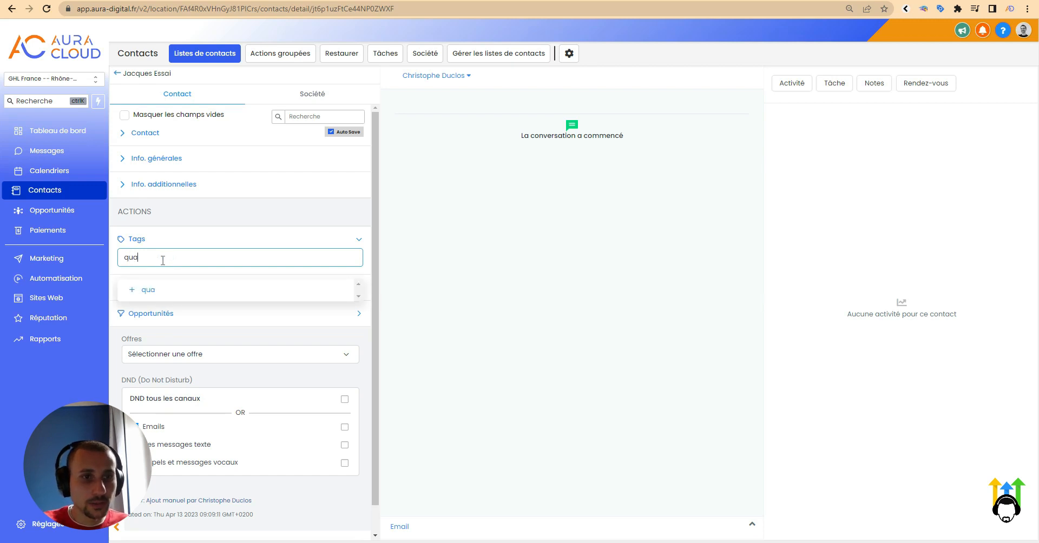
left_click(146, 288)
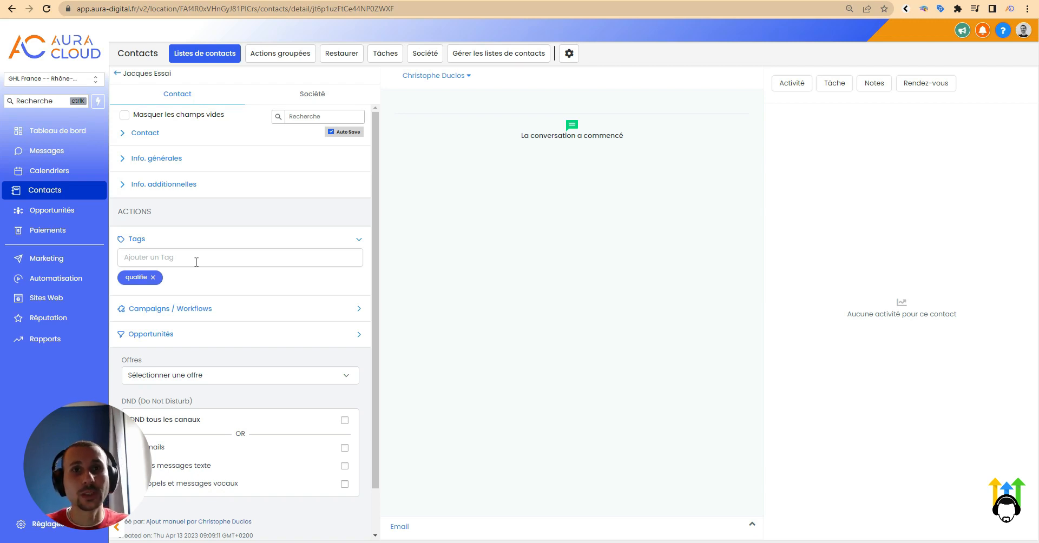
left_click(50, 214)
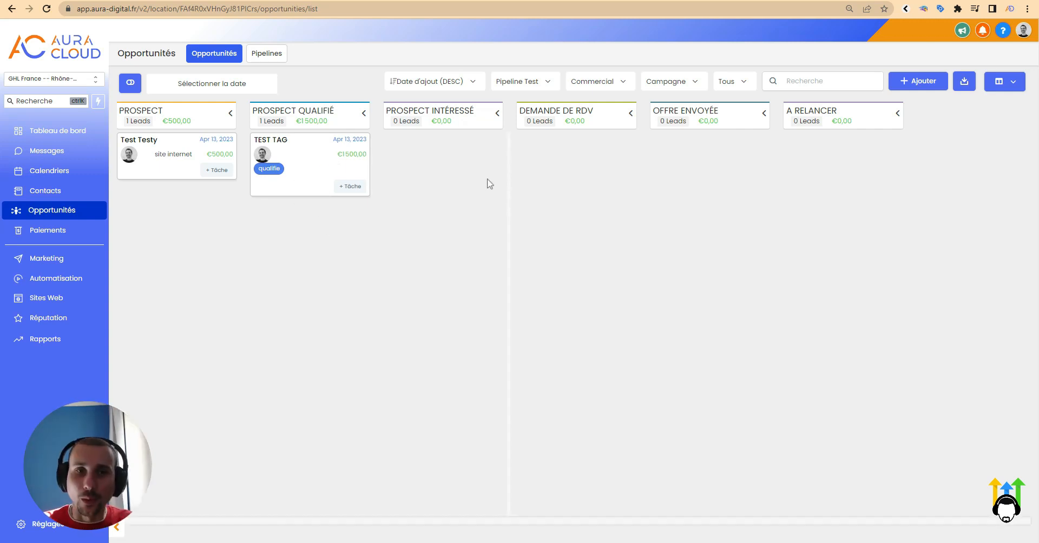
In the "Test opportunité" workflow's Create Or Update Opportunity action, replace the opportunity name with the contact's Phone custom value
left_click(62, 278)
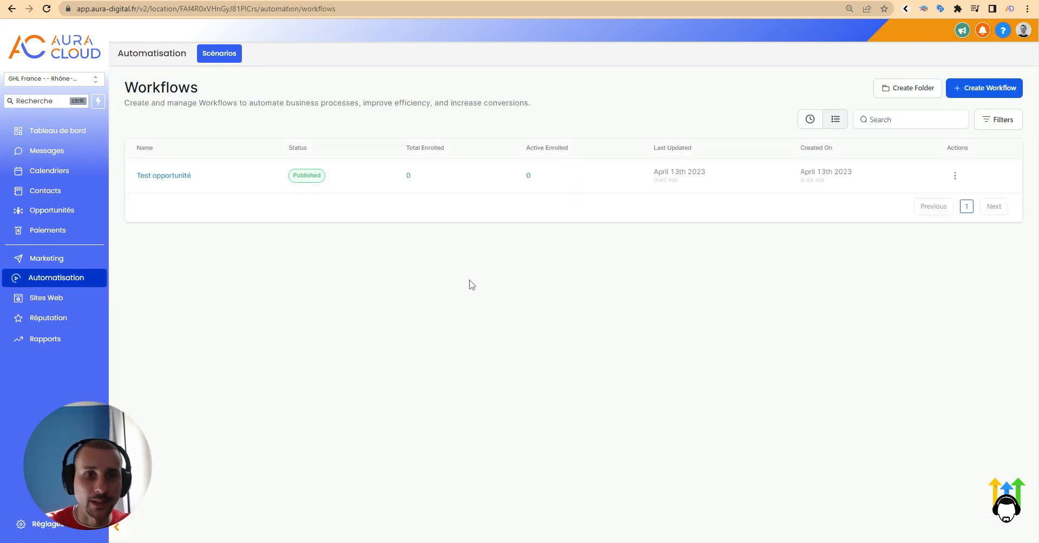
left_click(151, 175)
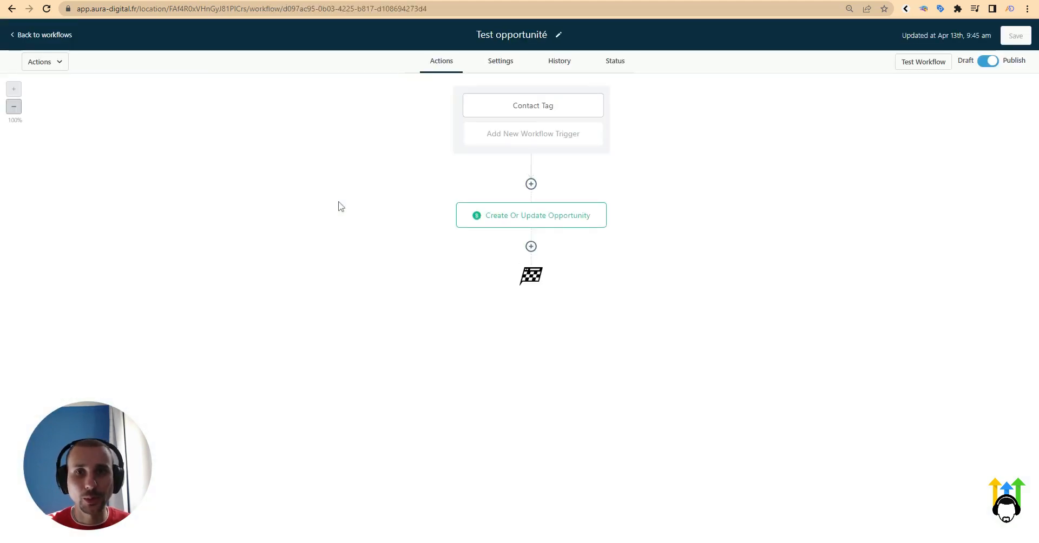
left_click(522, 224)
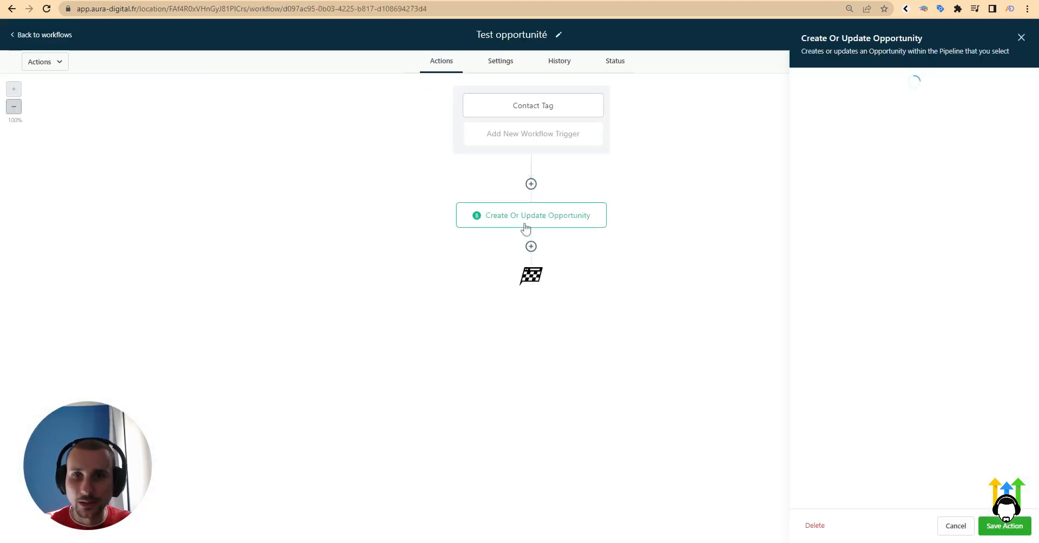
triple_click(837, 227)
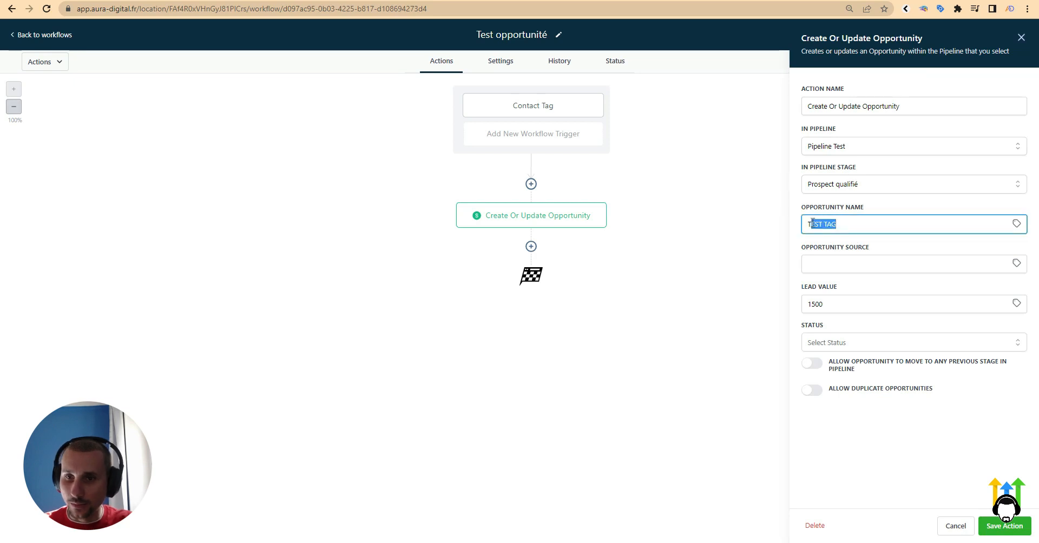
type("T")
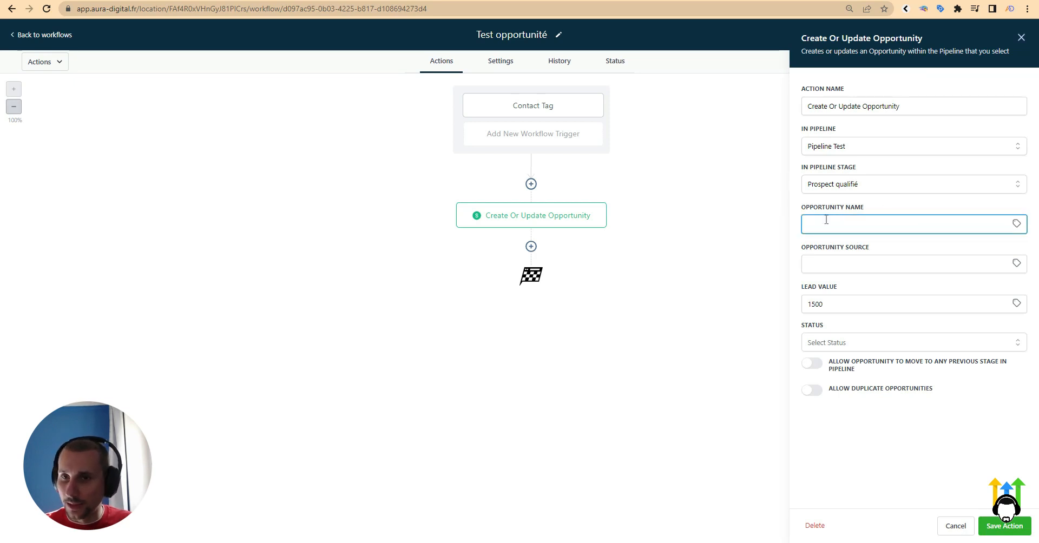
left_click(1015, 224)
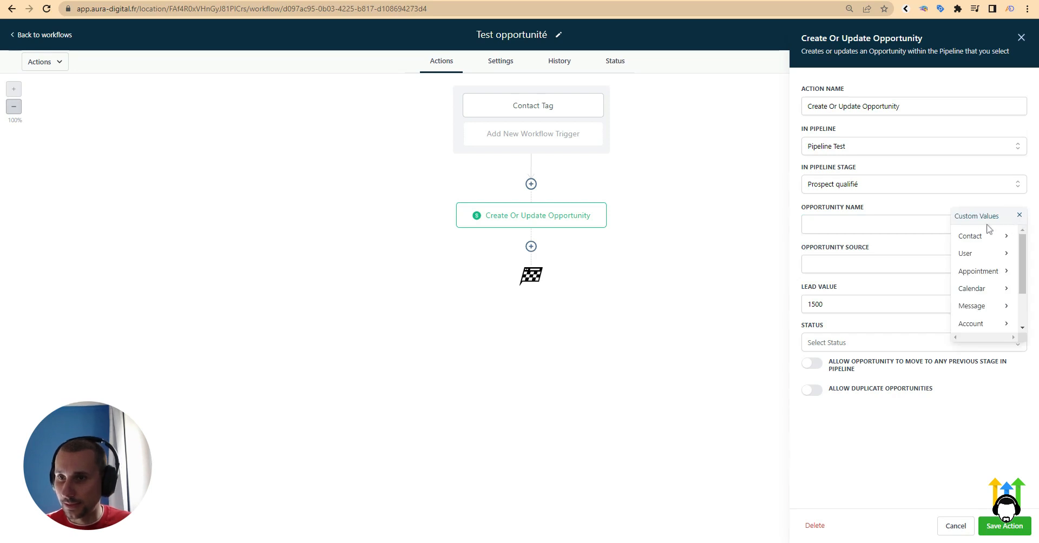
left_click(969, 237)
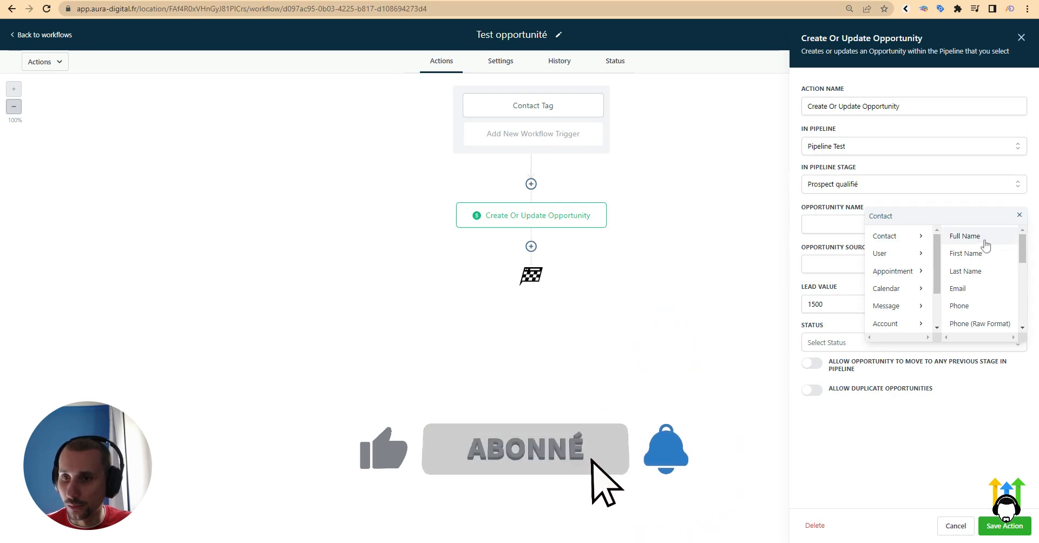
scroll(977, 271, "down", 1)
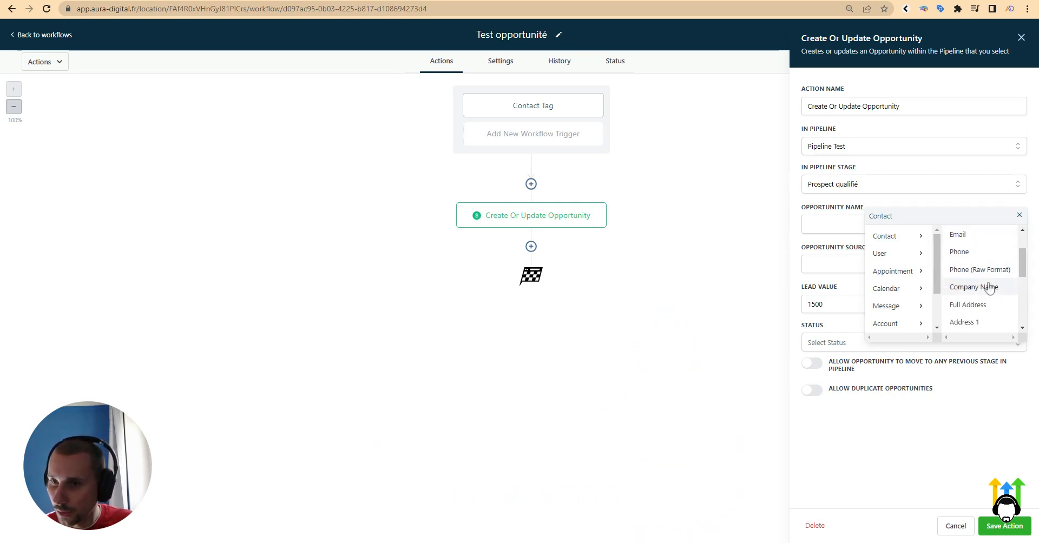
left_click(968, 255)
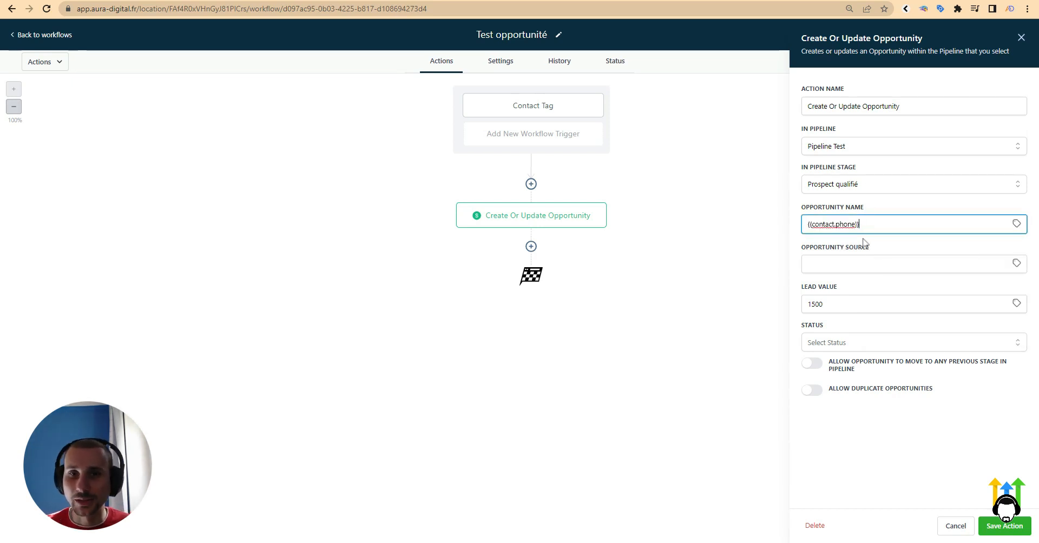
Save the edited opportunity action and the workflow, and return to the workflows list
left_click(1004, 526)
left_click(1014, 35)
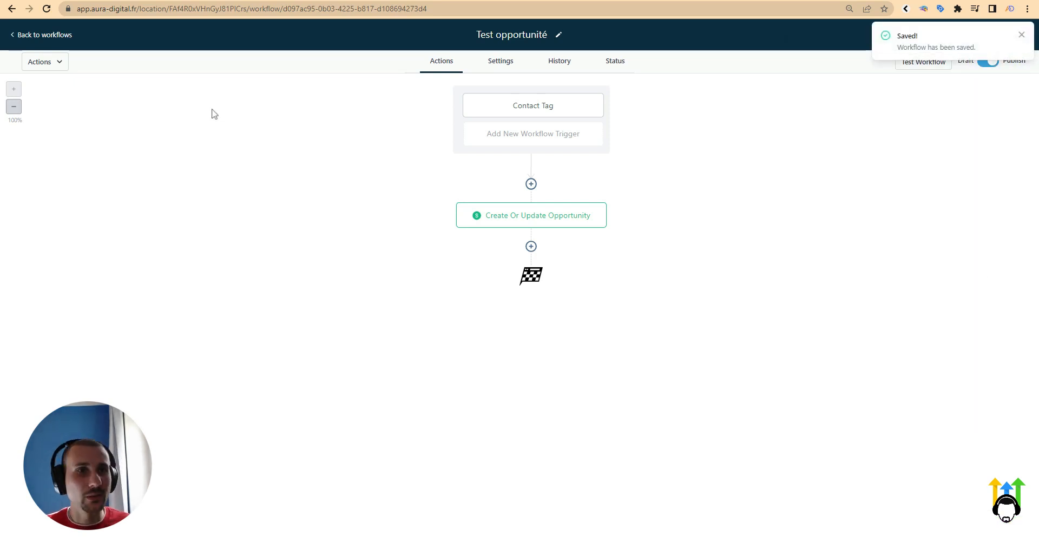
left_click(37, 35)
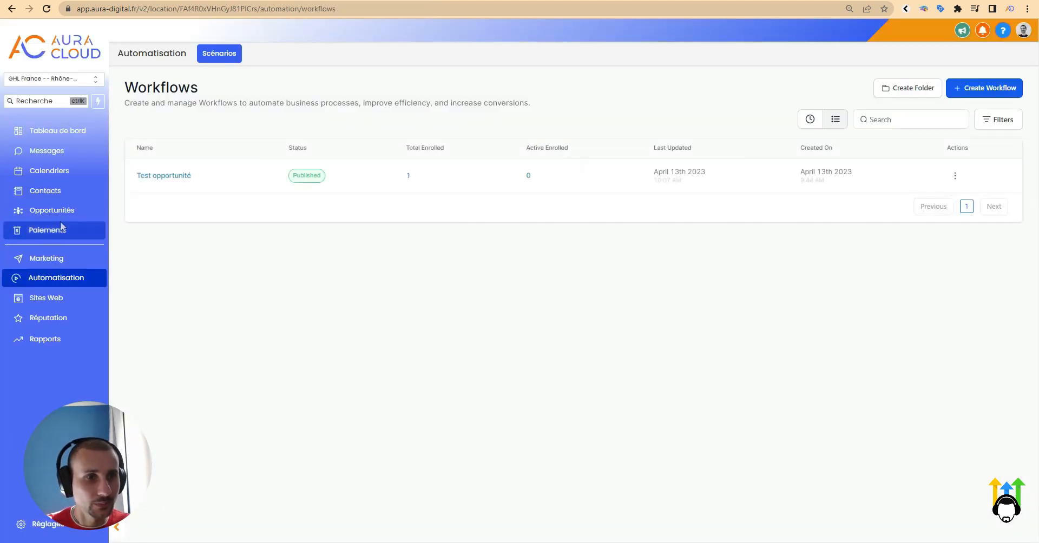
Open the untagged contact in the contacts list and enter the contact's phone number
left_click(44, 190)
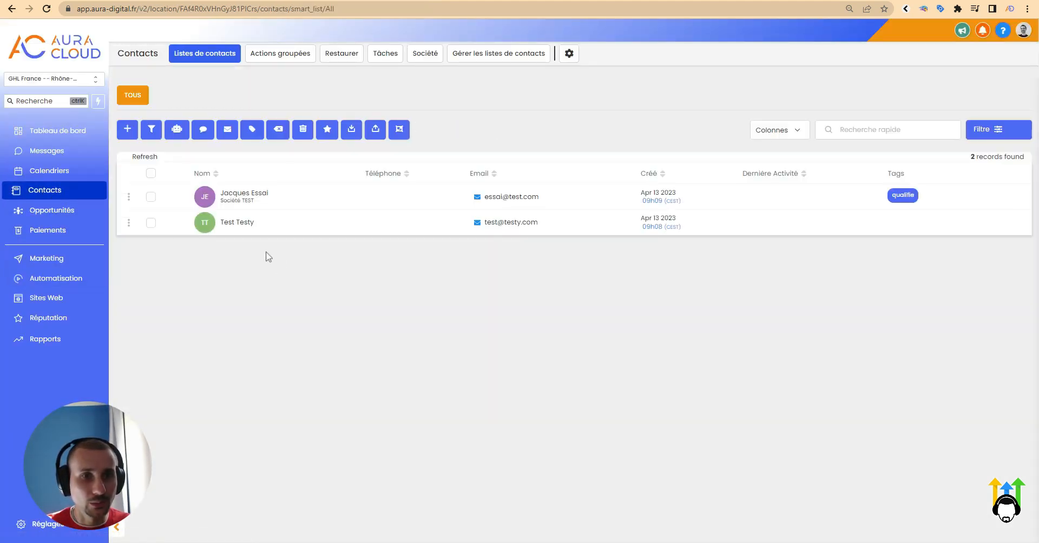
left_click(240, 227)
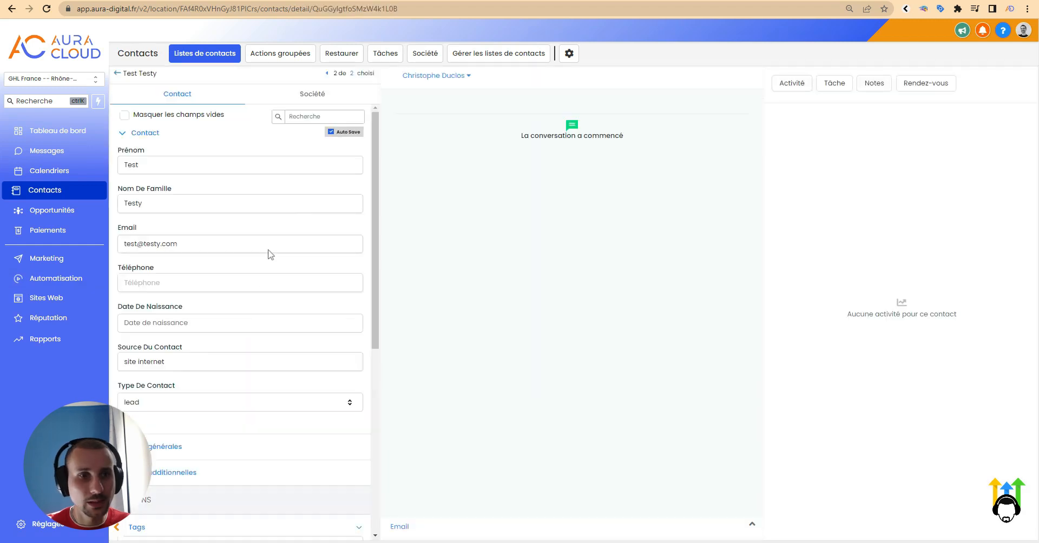
left_click(149, 281)
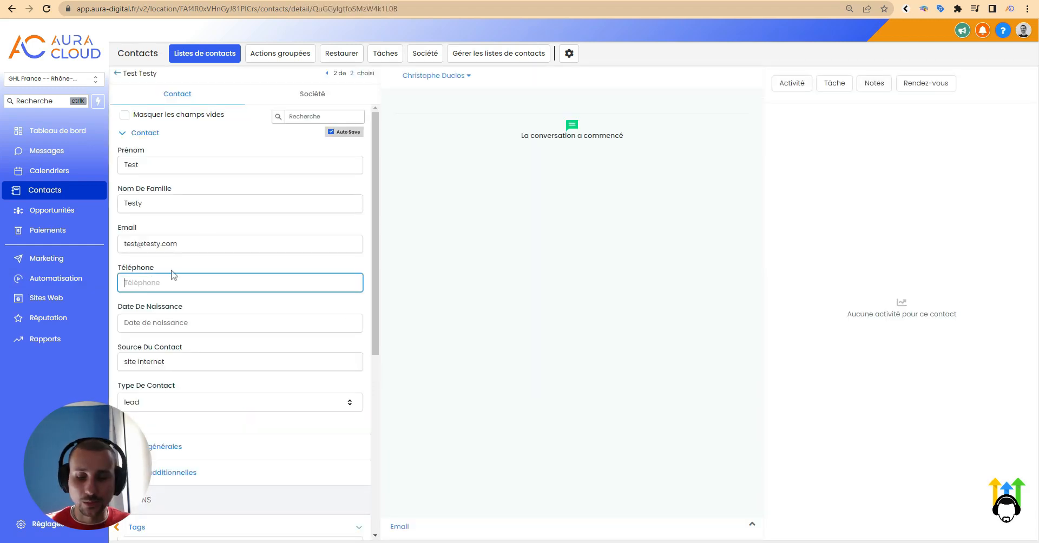
type("06 ")
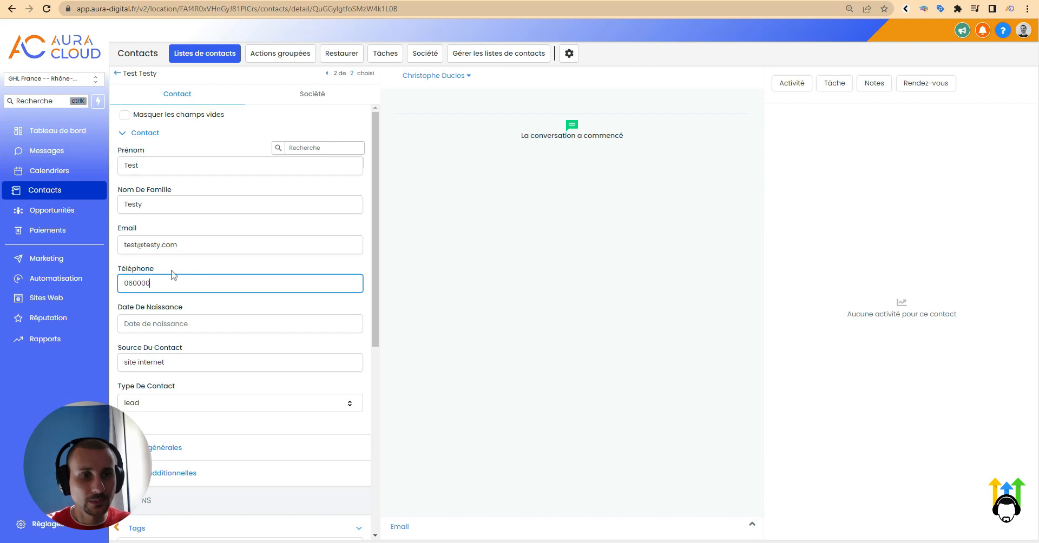
type("00 00 00 00")
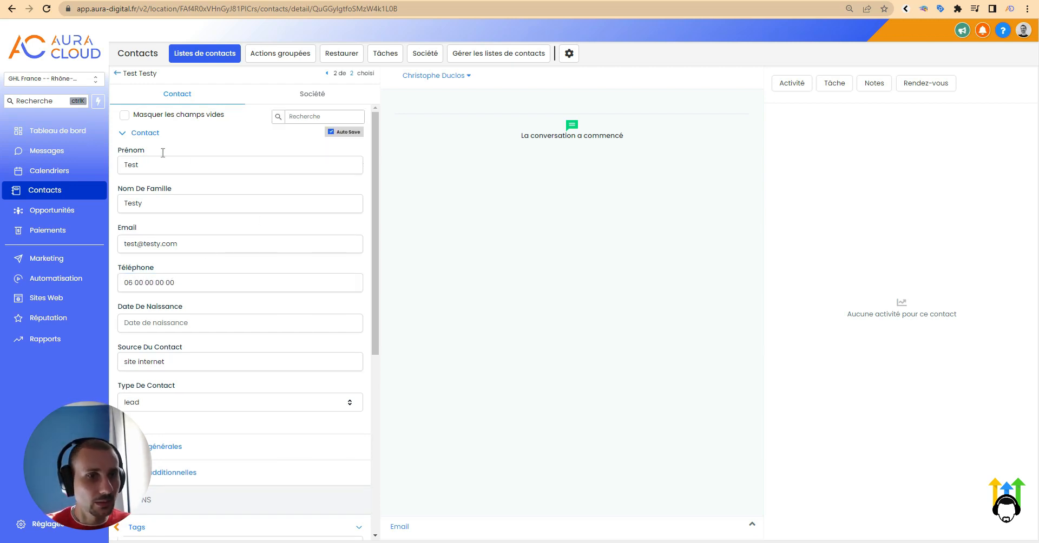
Add the existing tag "qualifie" to this contact, and return to the opportunities board
scroll(264, 292, "down", 5)
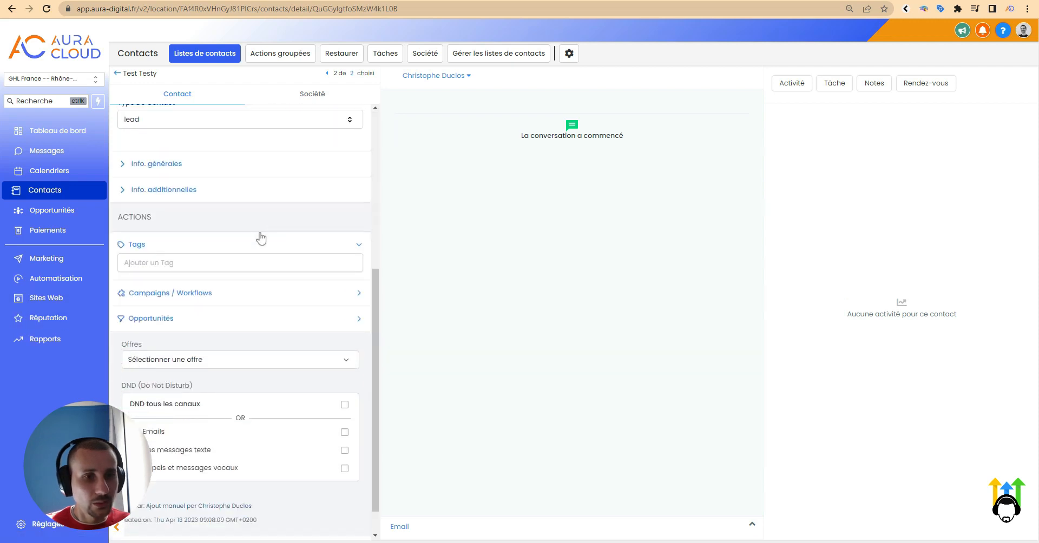
scroll(261, 238, "down", 1)
left_click(157, 228)
type("qual")
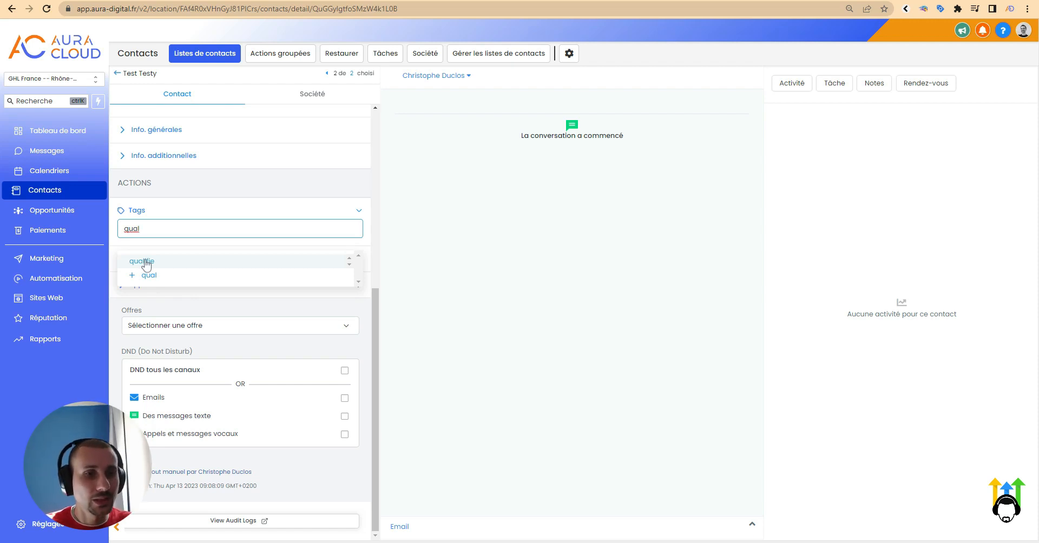
left_click(144, 262)
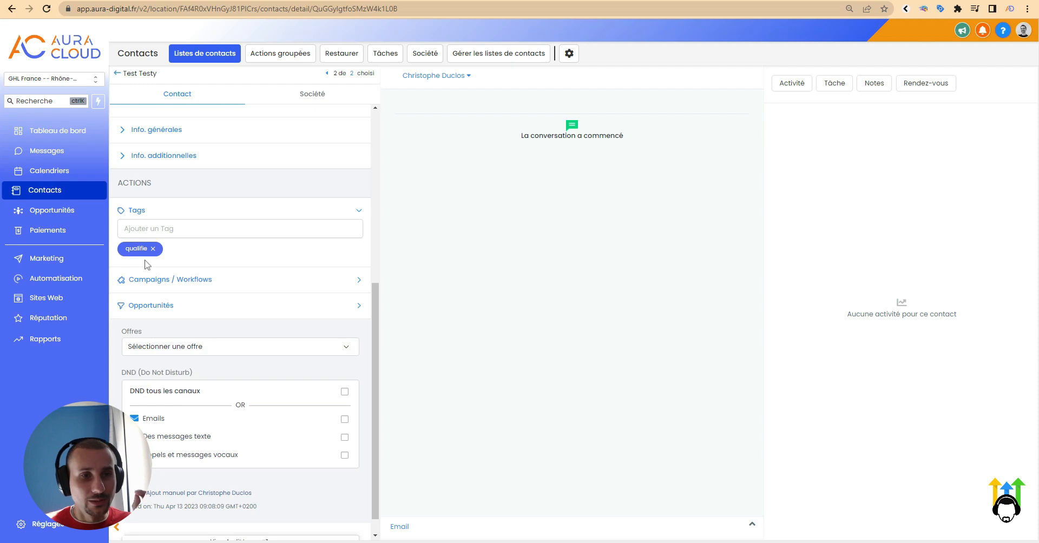
scroll(149, 262, "up", 6)
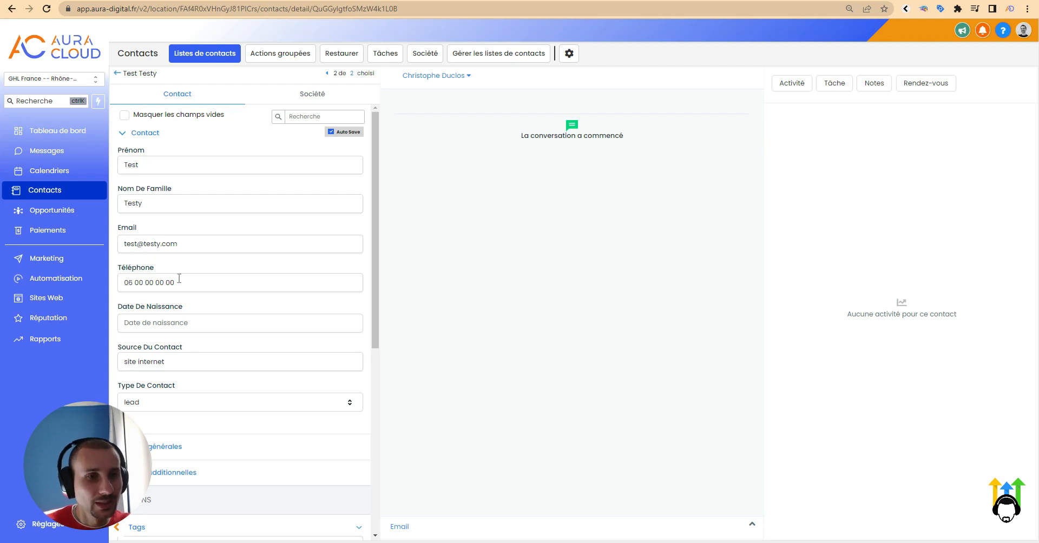
left_click(34, 214)
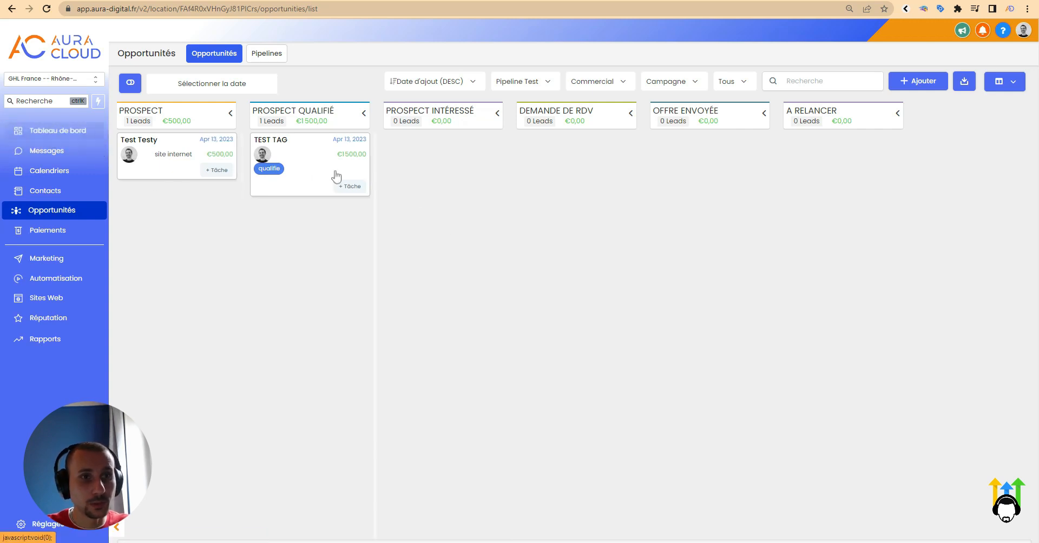
Set the "TEST TAG" opportunity's status to Gagnée and update it, checking the dashboard figures before and after the change
left_click(43, 132)
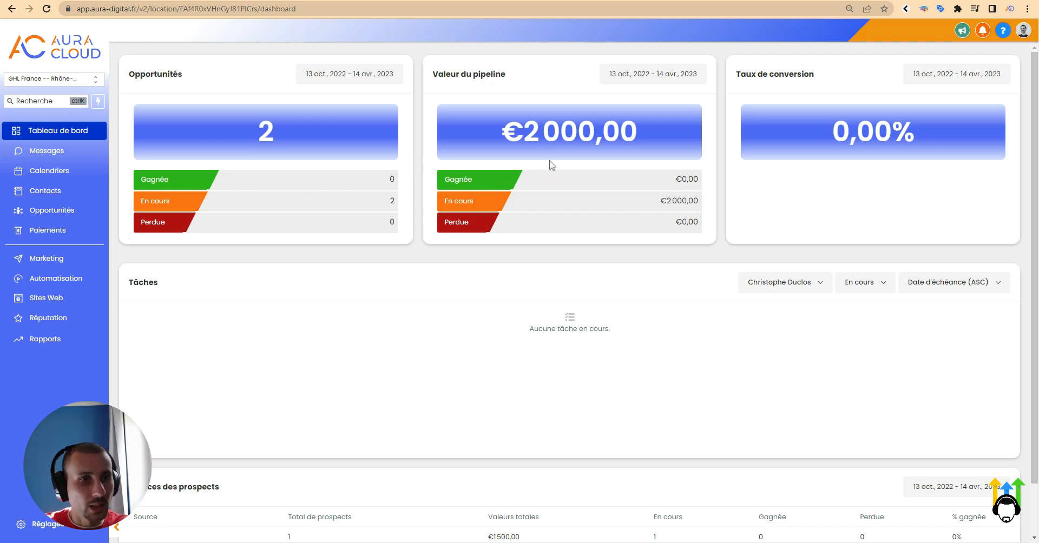
left_click(64, 211)
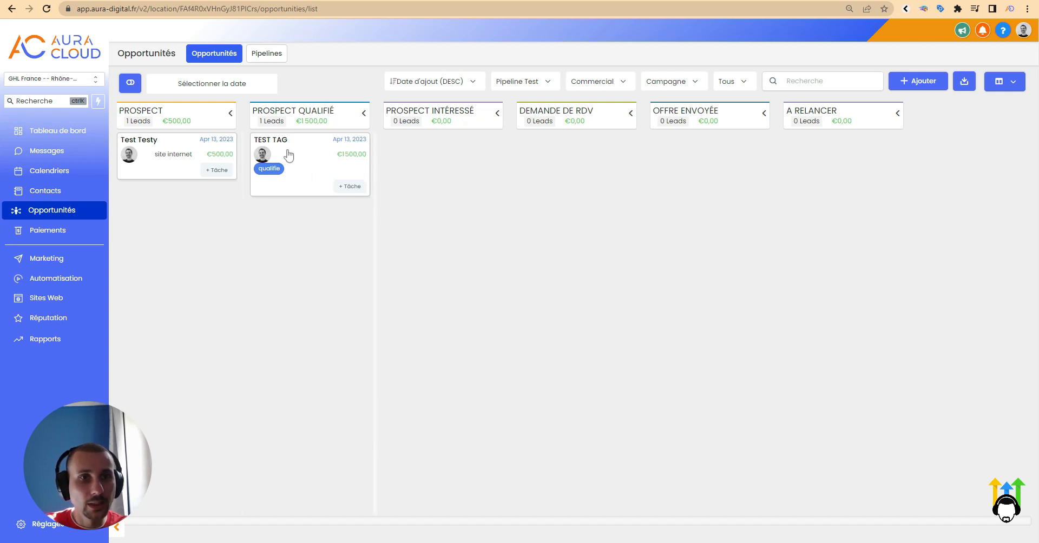
left_click(352, 169)
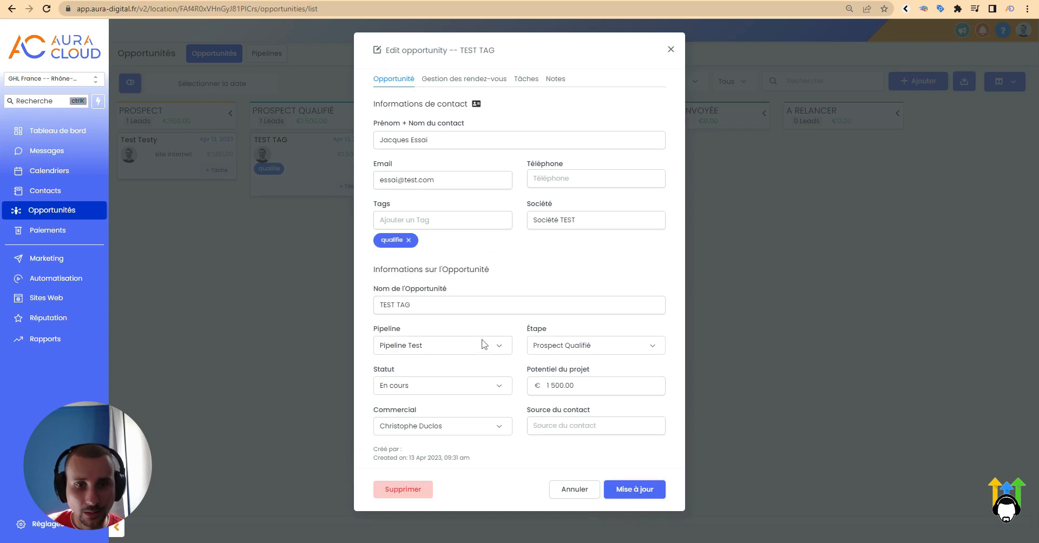
left_click(486, 386)
left_click(403, 421)
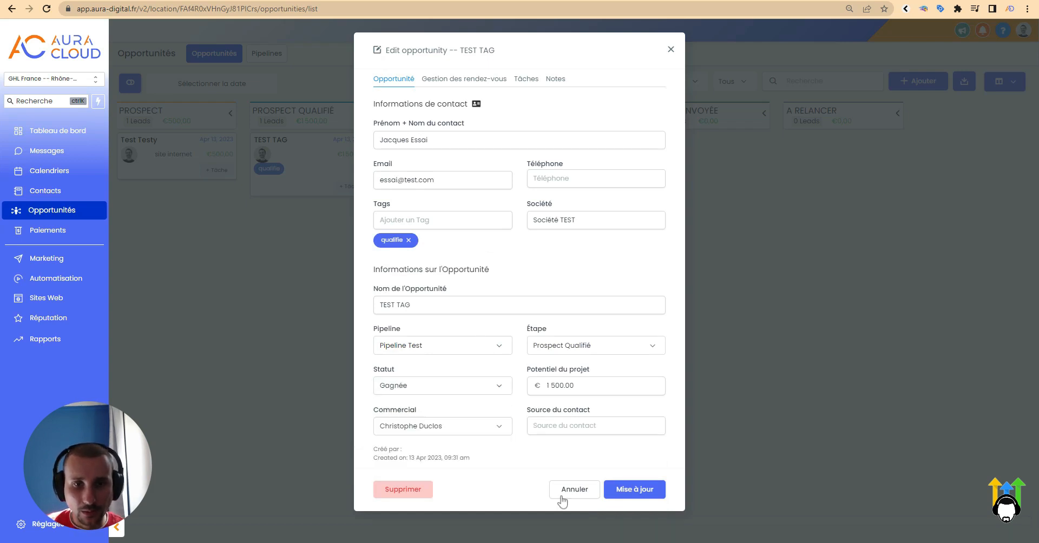
left_click(655, 500)
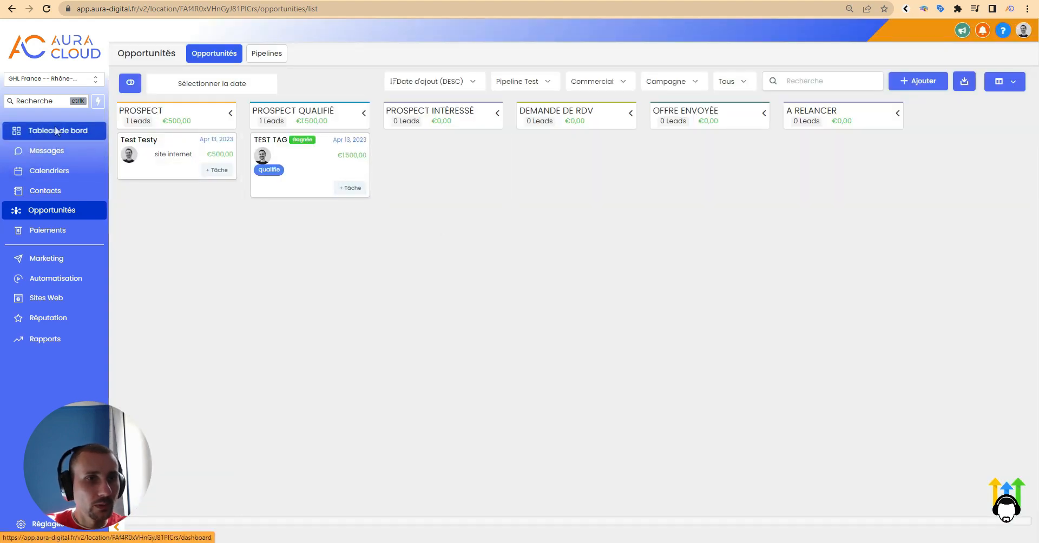
left_click(57, 131)
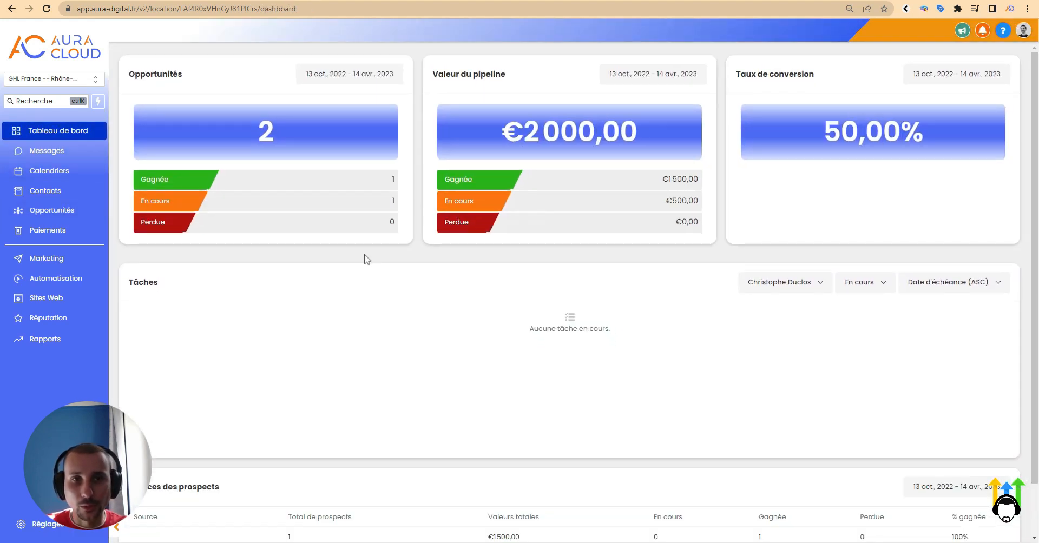